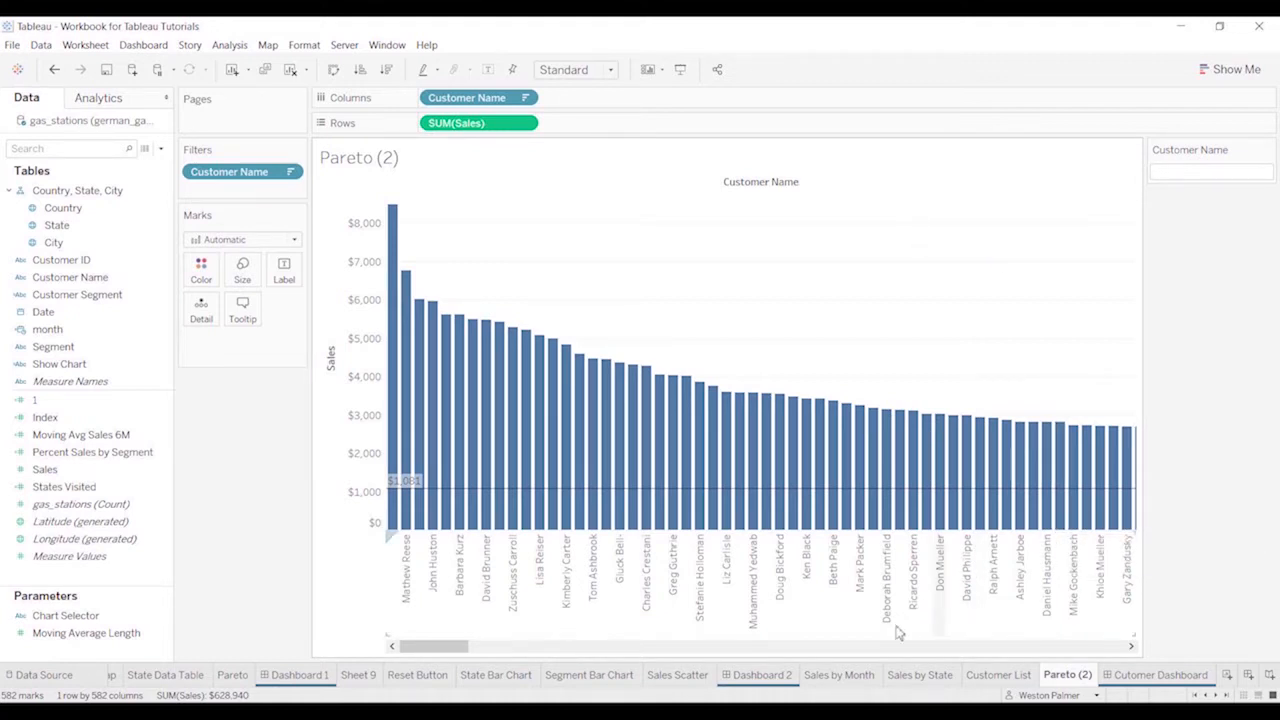
# On the Sales by Month sheet, add a Range of Dates filter on Date covering the full date range
pyautogui.click(838, 675)
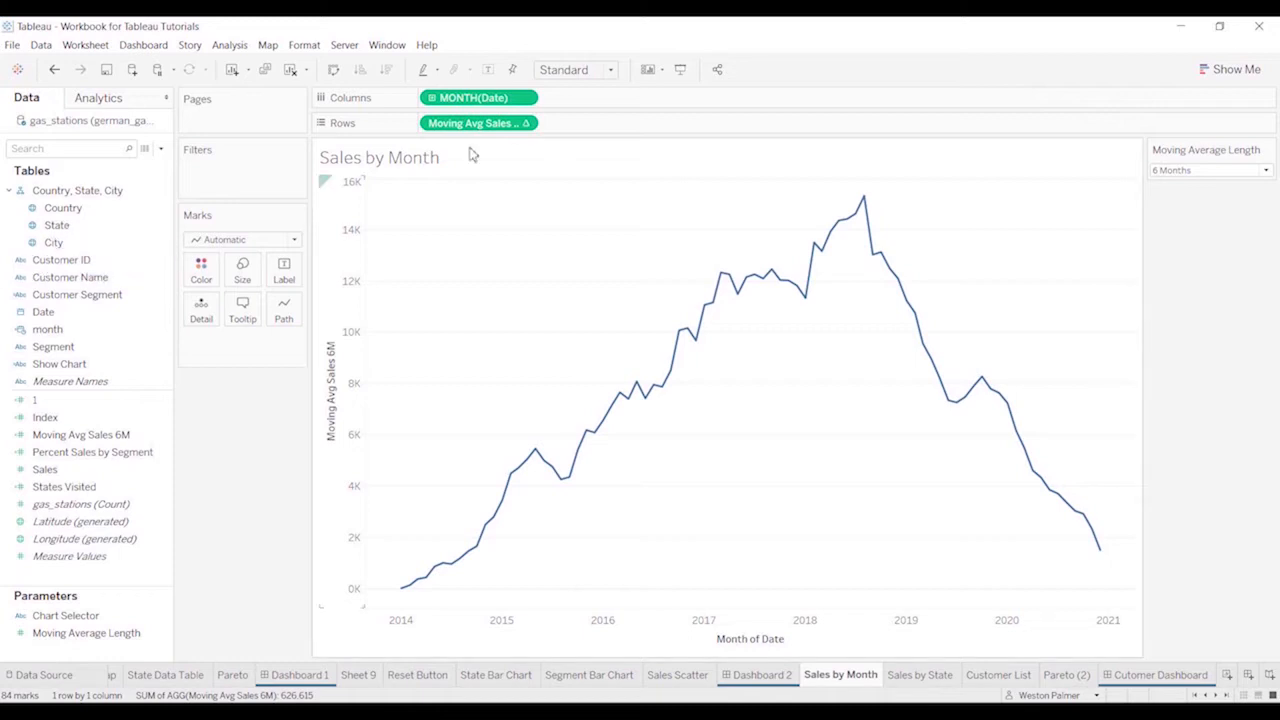
pyautogui.moveTo(135, 311); pyautogui.dragTo(240, 180)
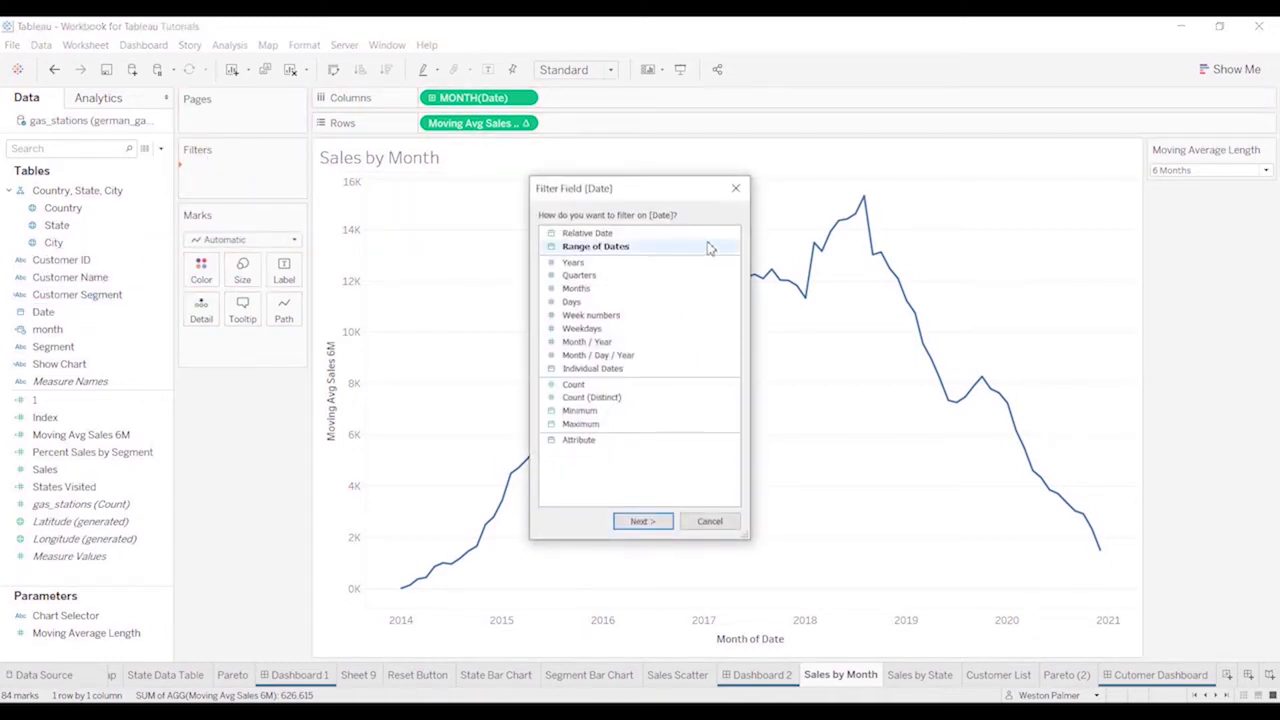
pyautogui.click(662, 236)
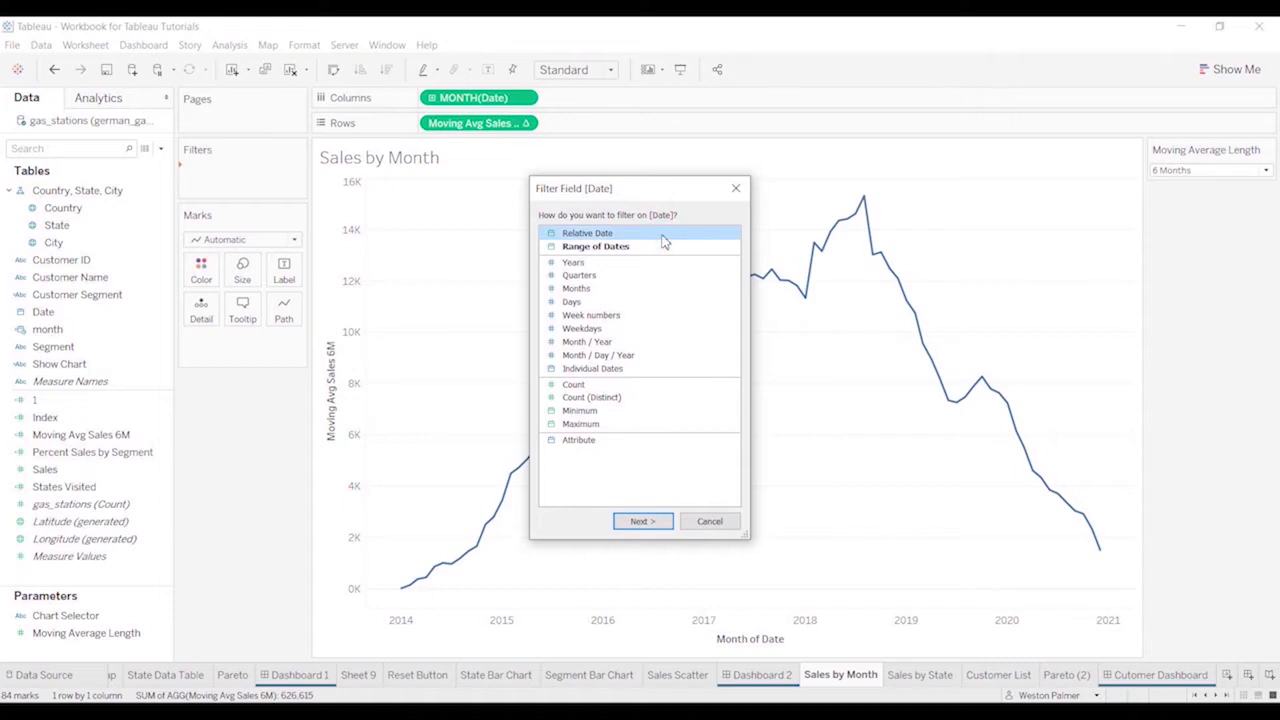
pyautogui.click(652, 246)
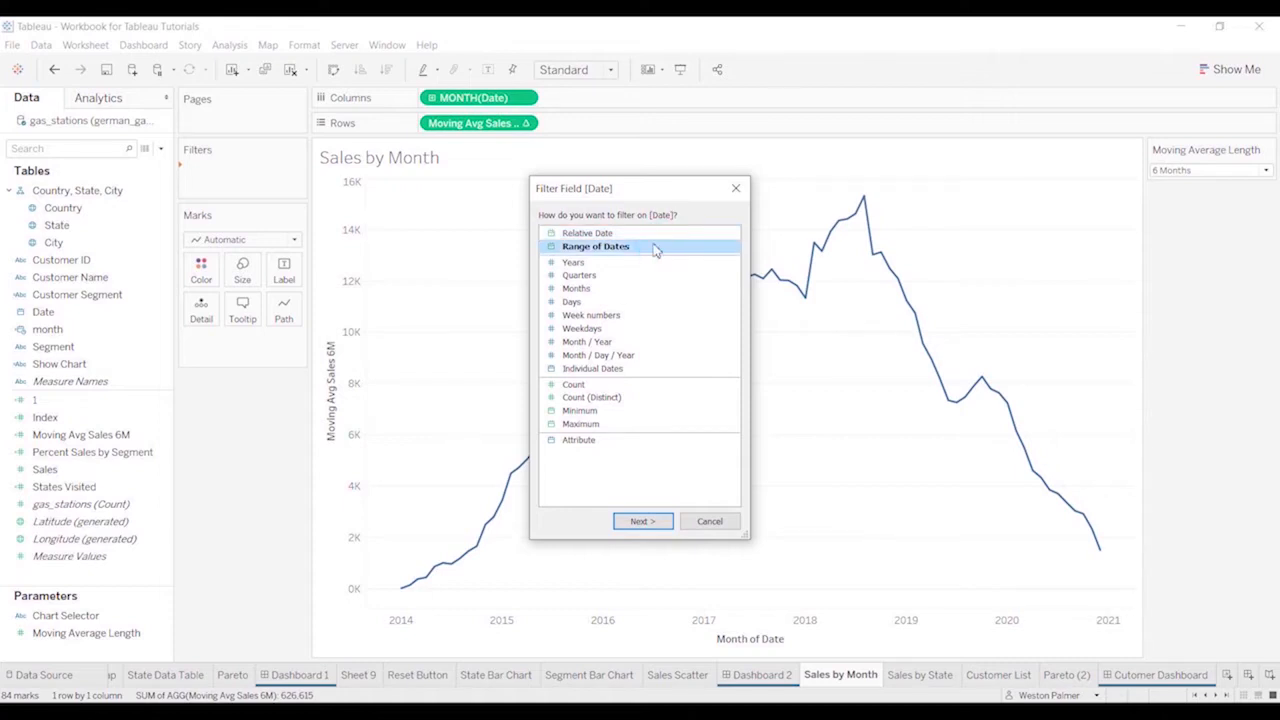
pyautogui.click(641, 524)
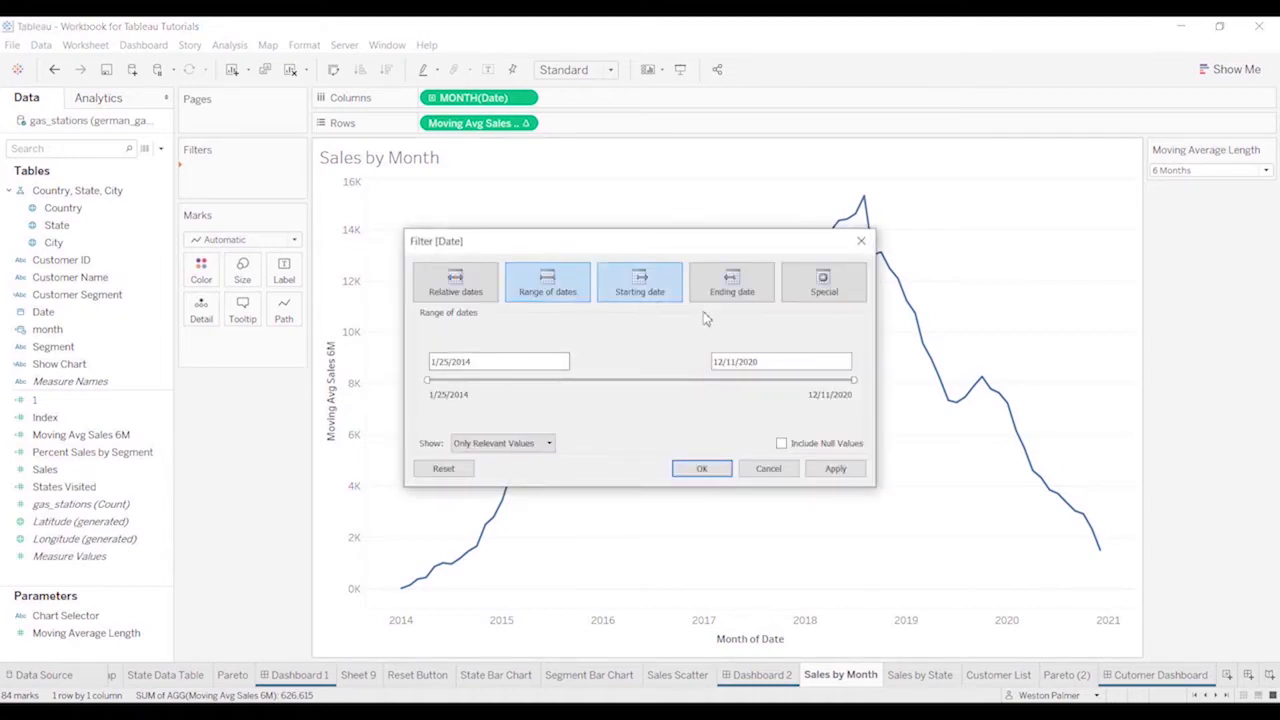
pyautogui.click(699, 470)
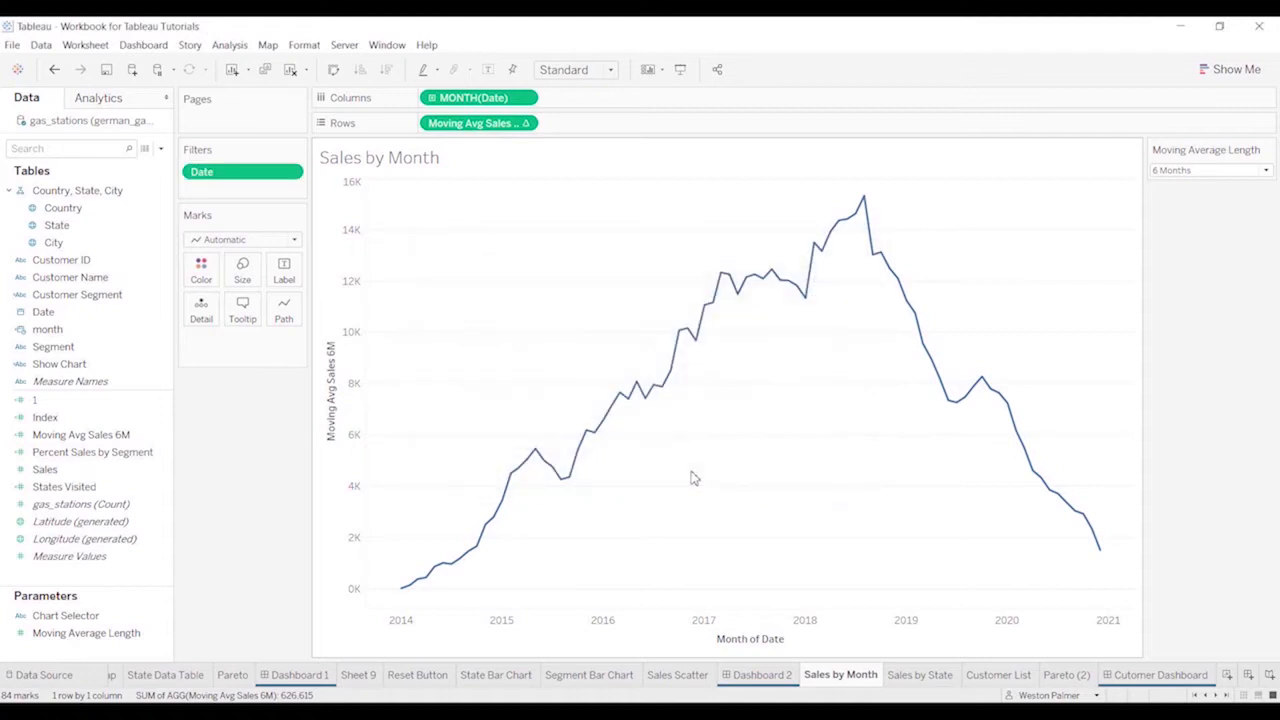
# Show the Date filter control and narrow its range to 4/23/2015 through 7/15/2019
pyautogui.click(290, 173)
pyautogui.click(280, 212)
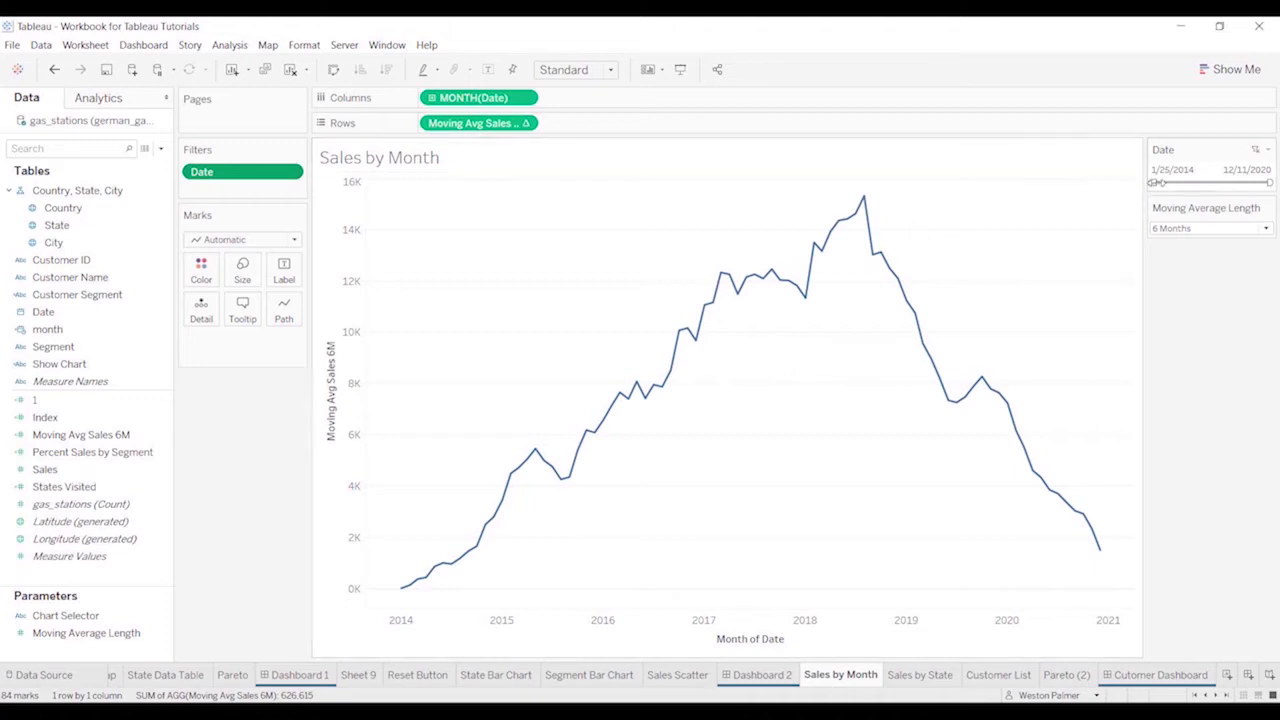
pyautogui.moveTo(1155, 182); pyautogui.dragTo(1175, 182)
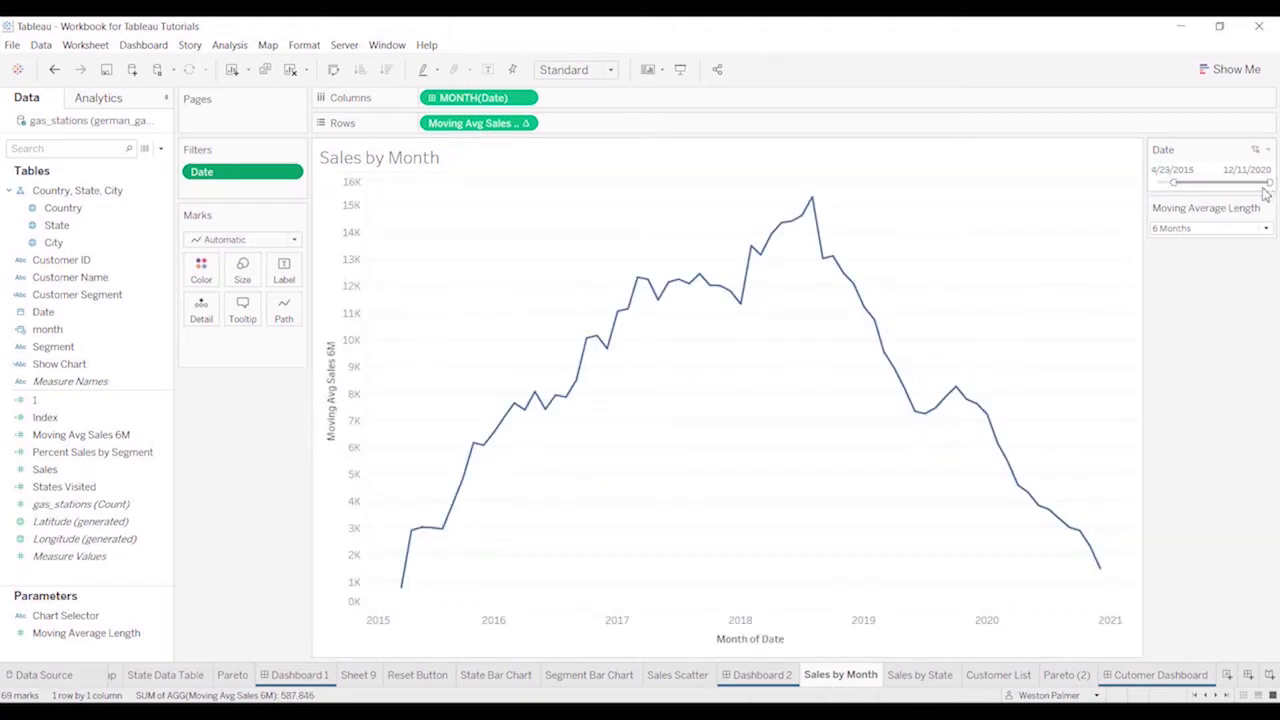
pyautogui.moveTo(1268, 183); pyautogui.dragTo(1247, 183)
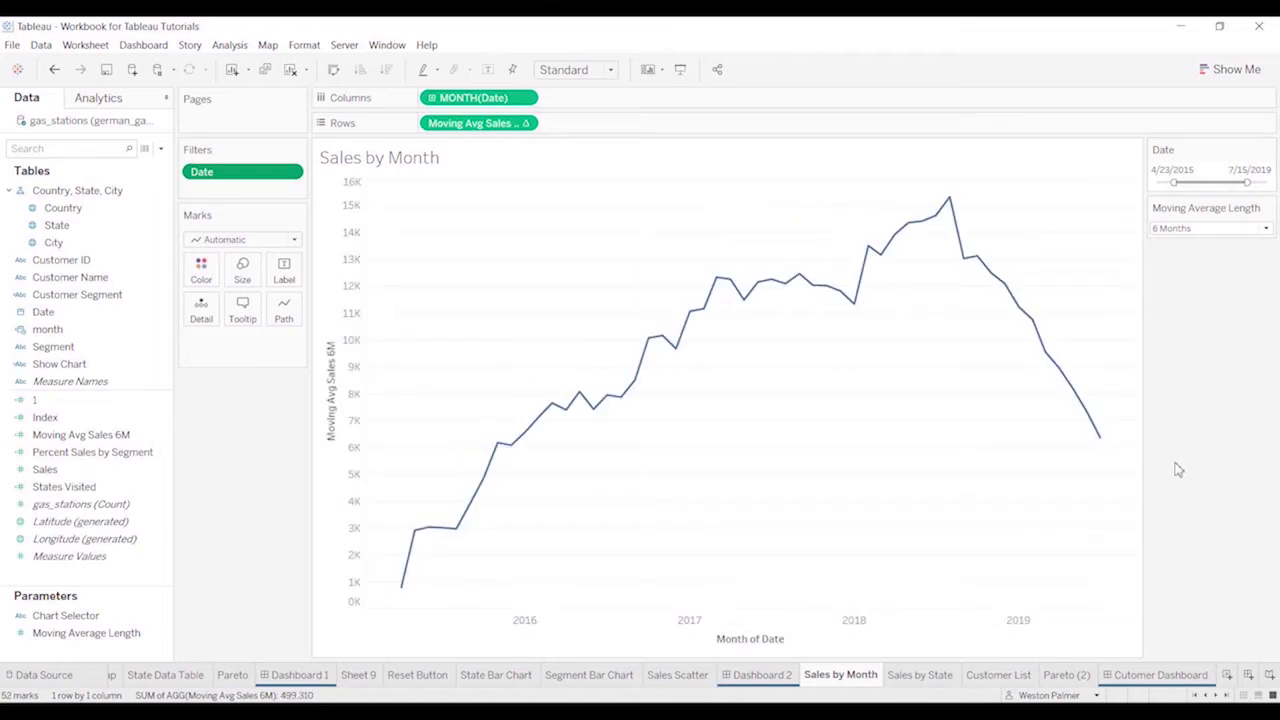
# On the Sales by State sheet, customize the State filter to show an Apply button
pyautogui.click(918, 675)
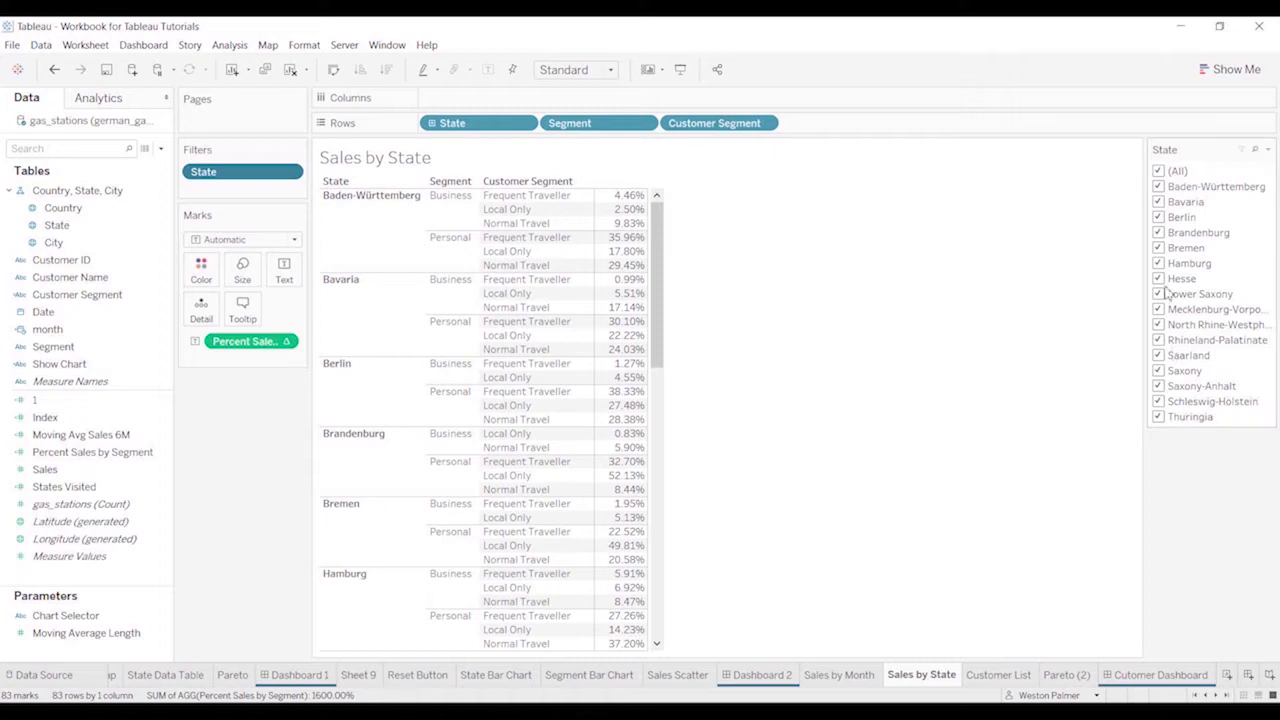
pyautogui.click(1267, 150)
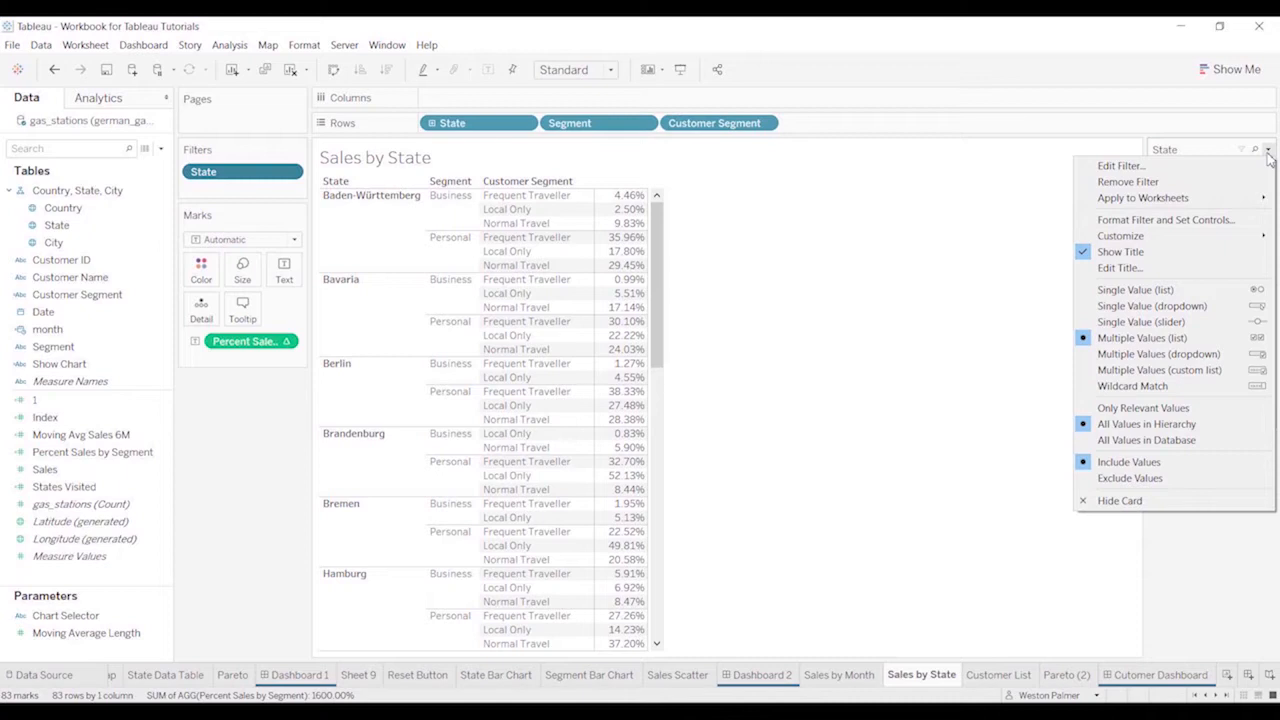
pyautogui.moveTo(1184, 240)
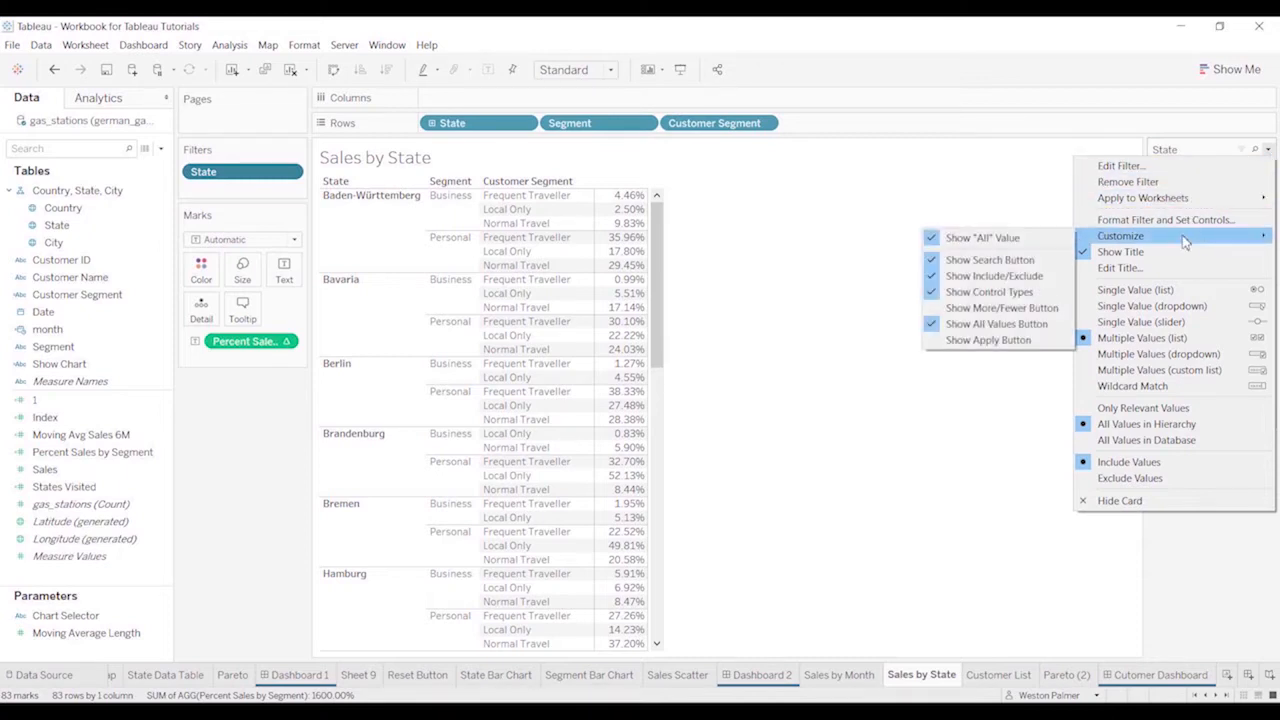
pyautogui.click(990, 340)
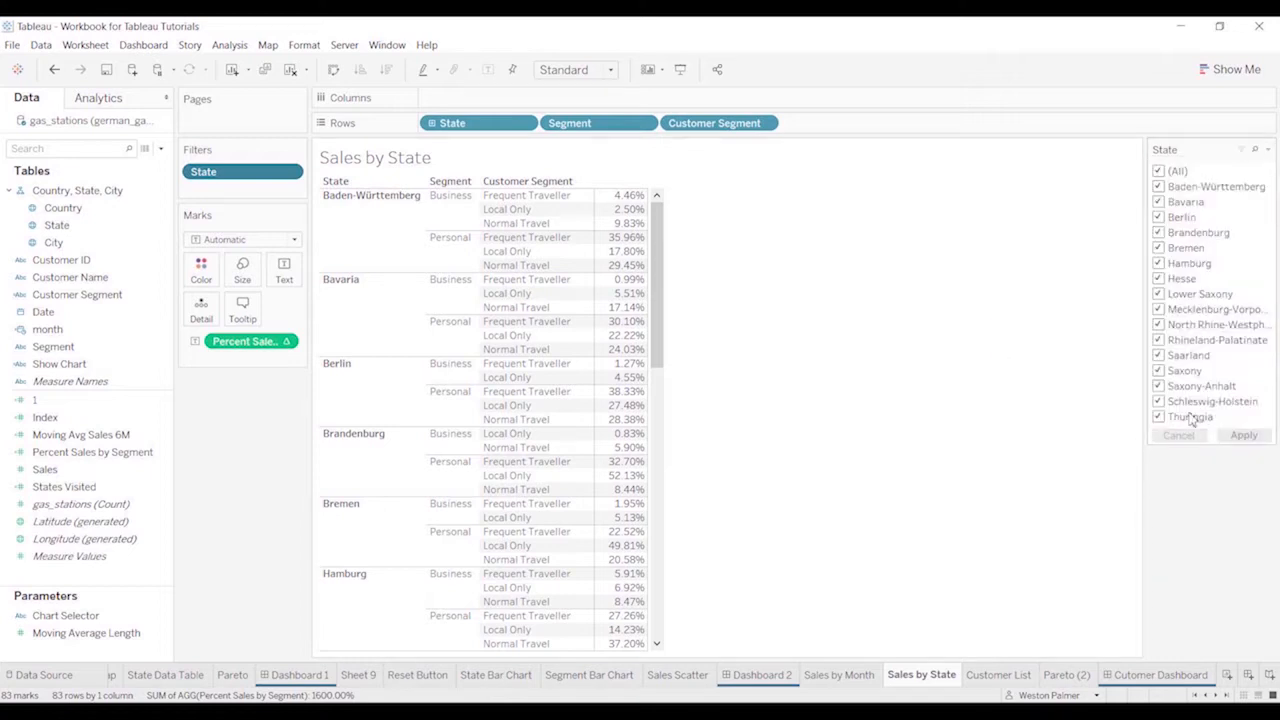
# Exclude Brandenburg, Rhineland-Palatinate and Saxony in the State filter and apply it, and restore all states with another apply
pyautogui.click(1158, 232)
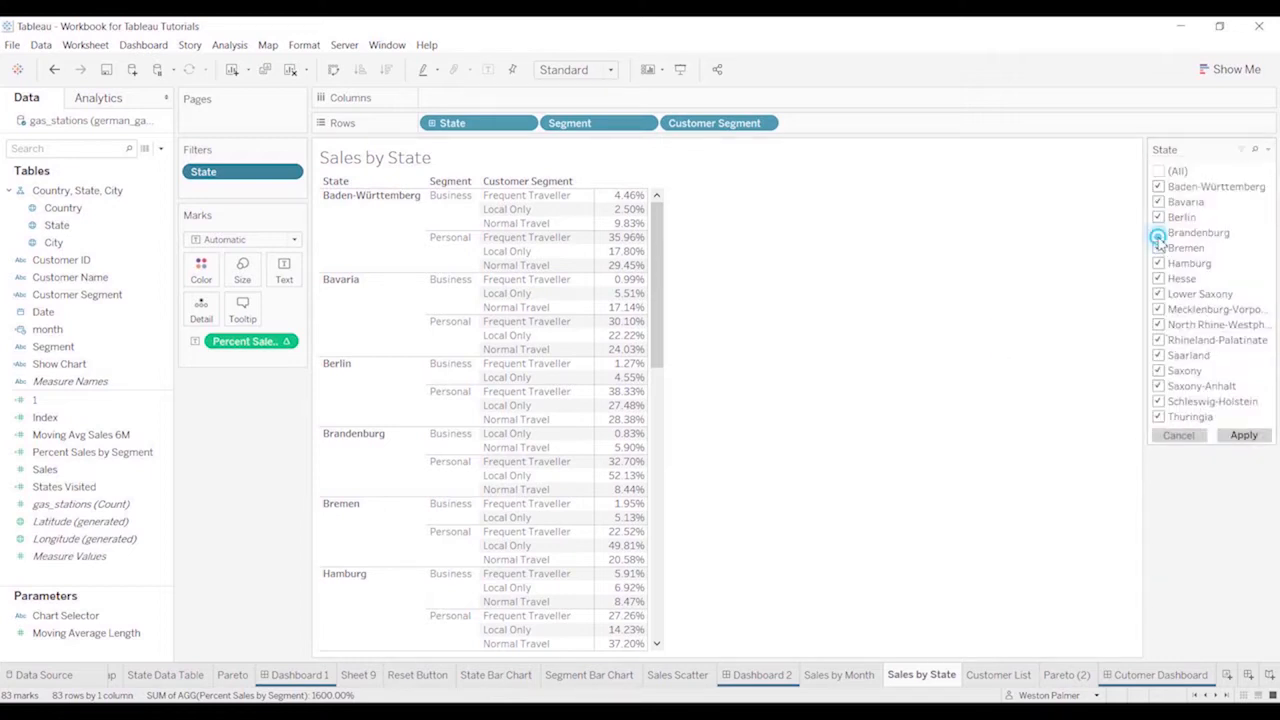
pyautogui.click(1158, 340)
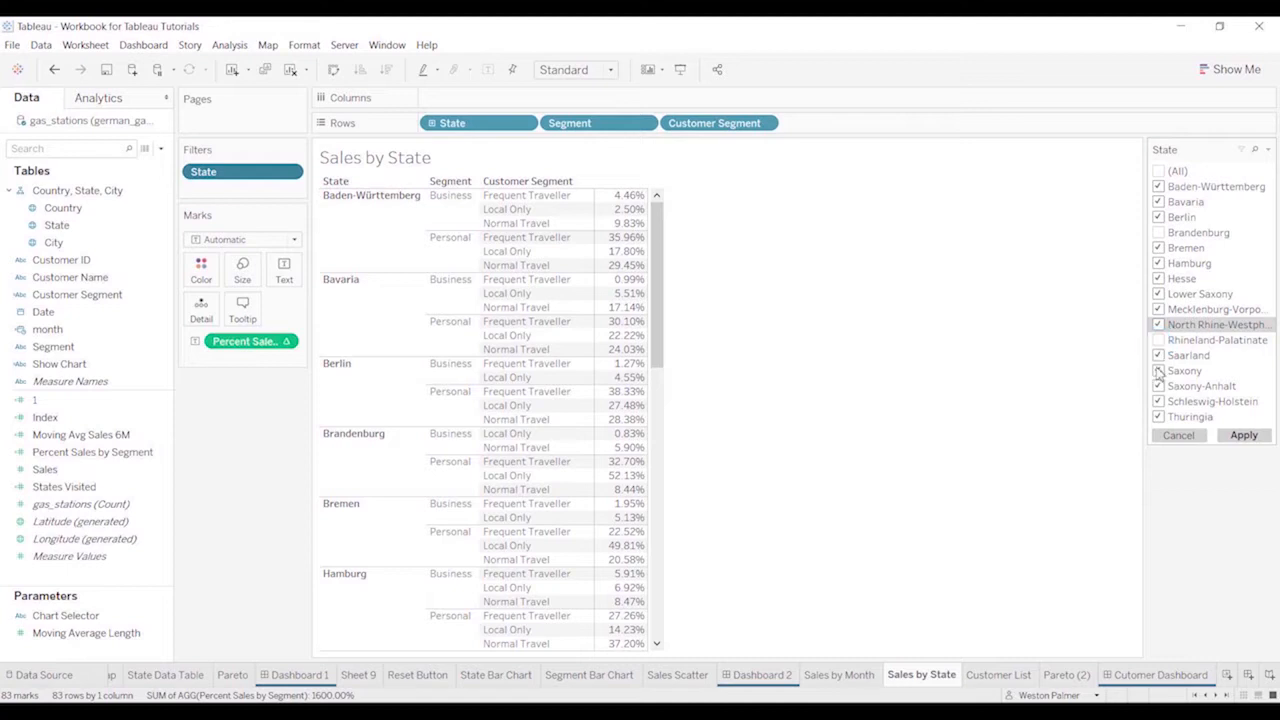
pyautogui.click(1158, 370)
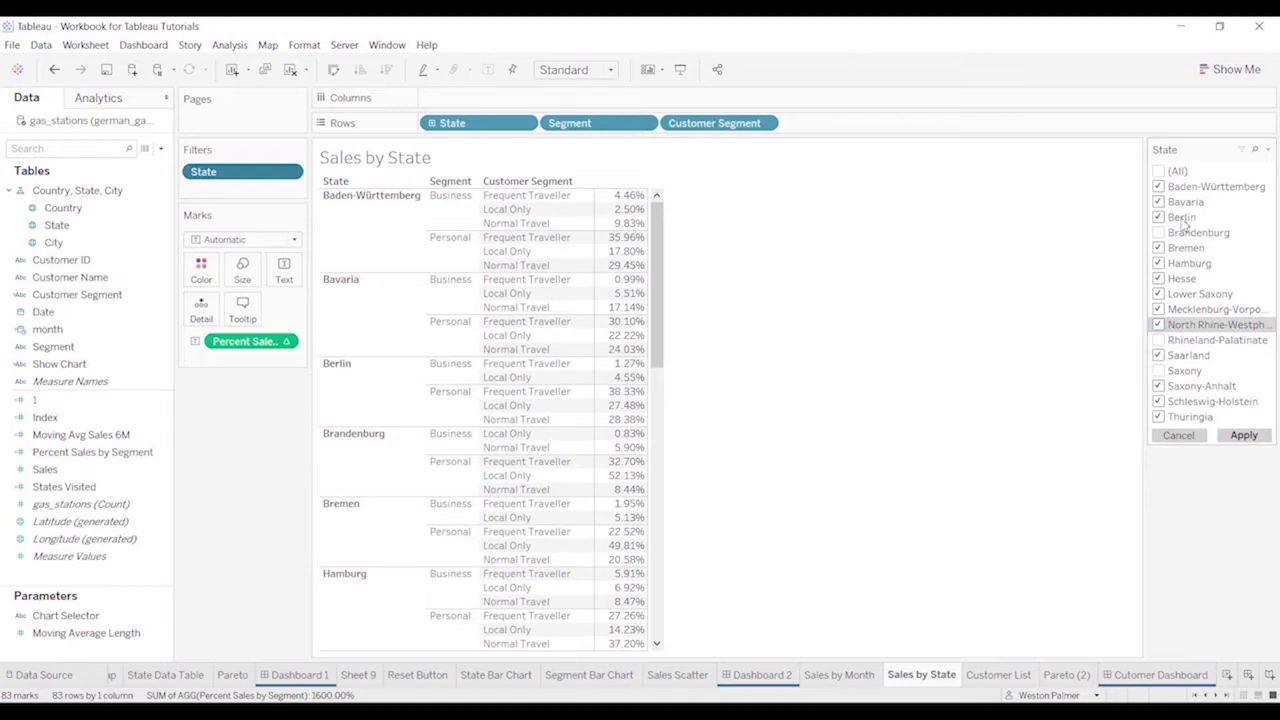
pyautogui.click(1241, 440)
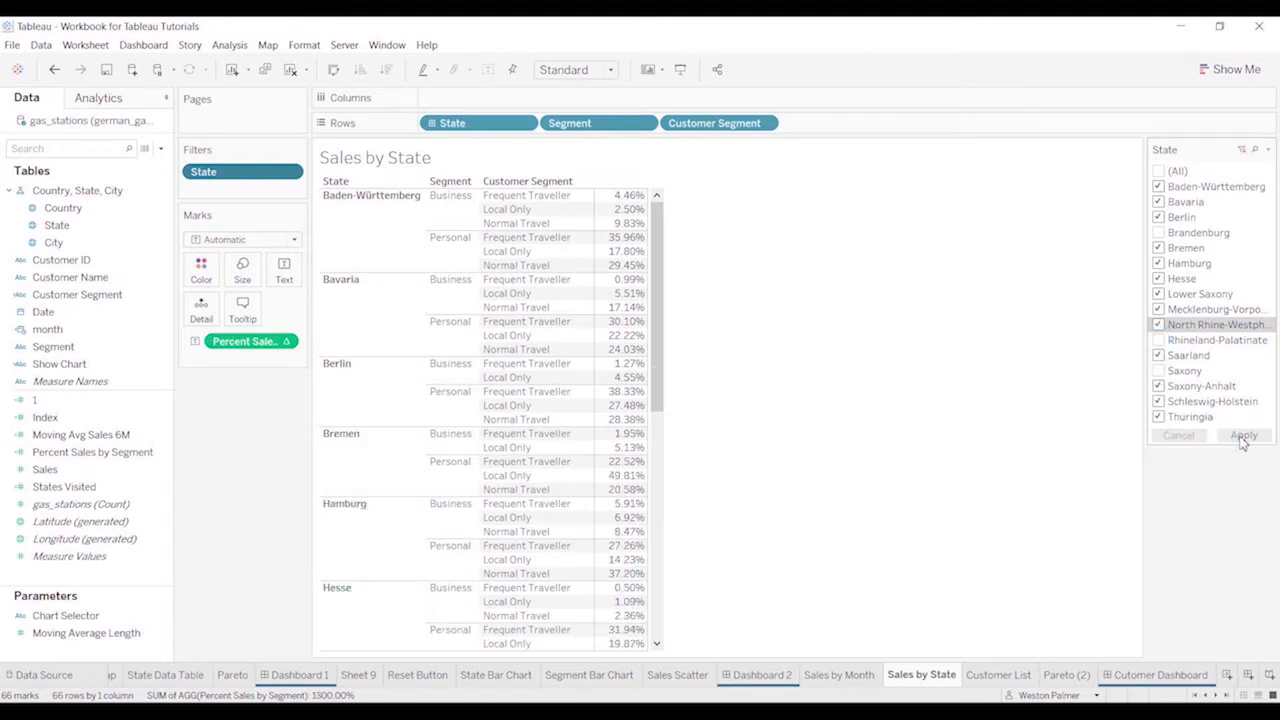
pyautogui.click(1158, 171)
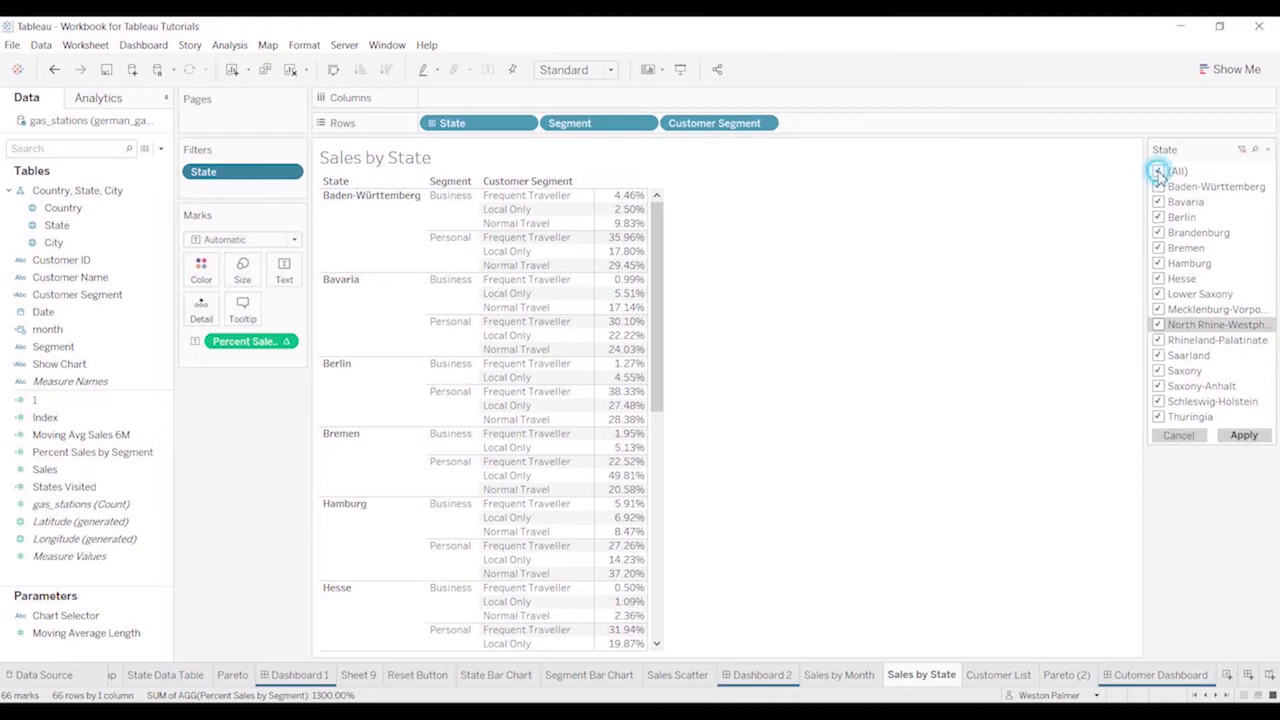
pyautogui.click(1244, 436)
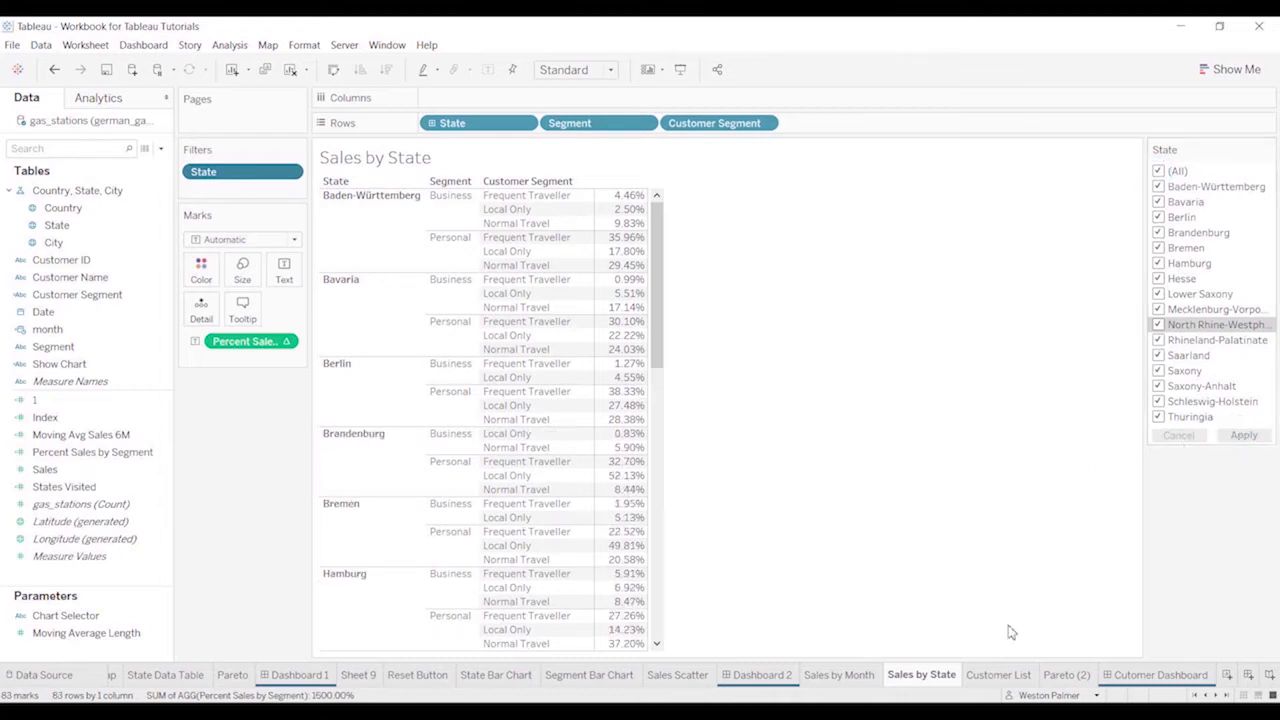
# On the Pareto (2) sheet, change the Customer Name filter to Multiple Values (list)
pyautogui.click(1066, 675)
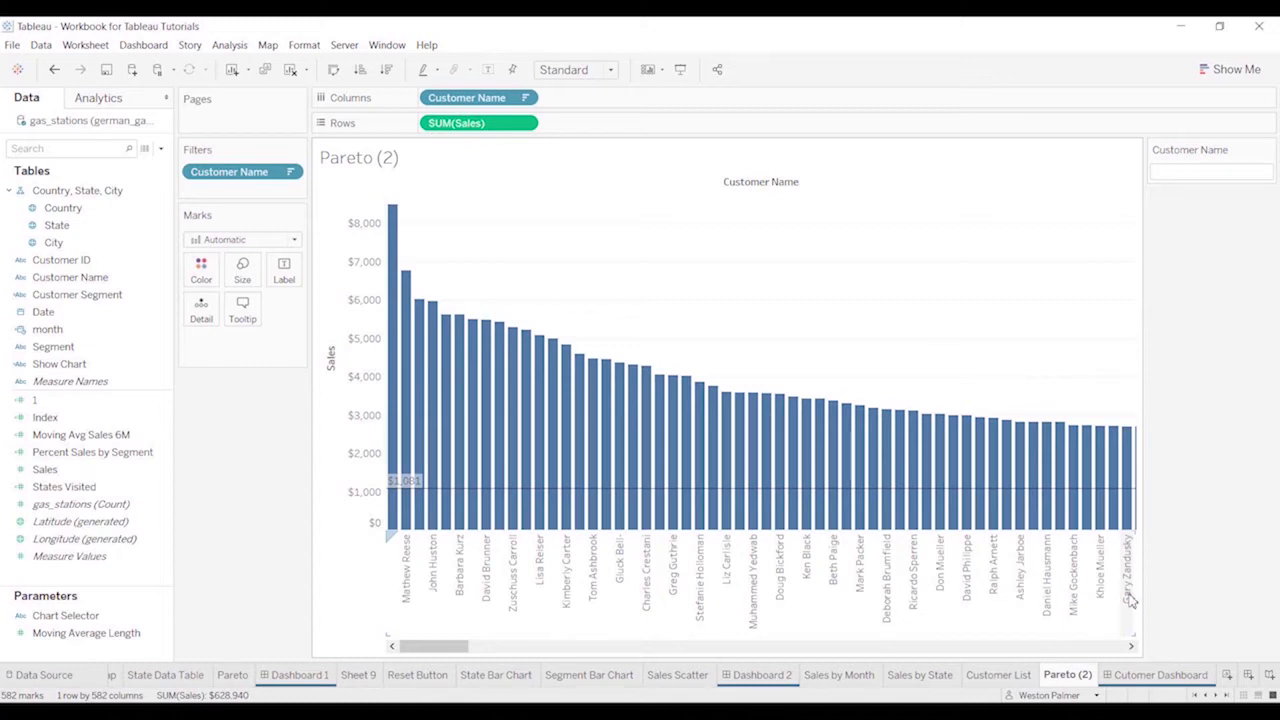
pyautogui.click(940, 675)
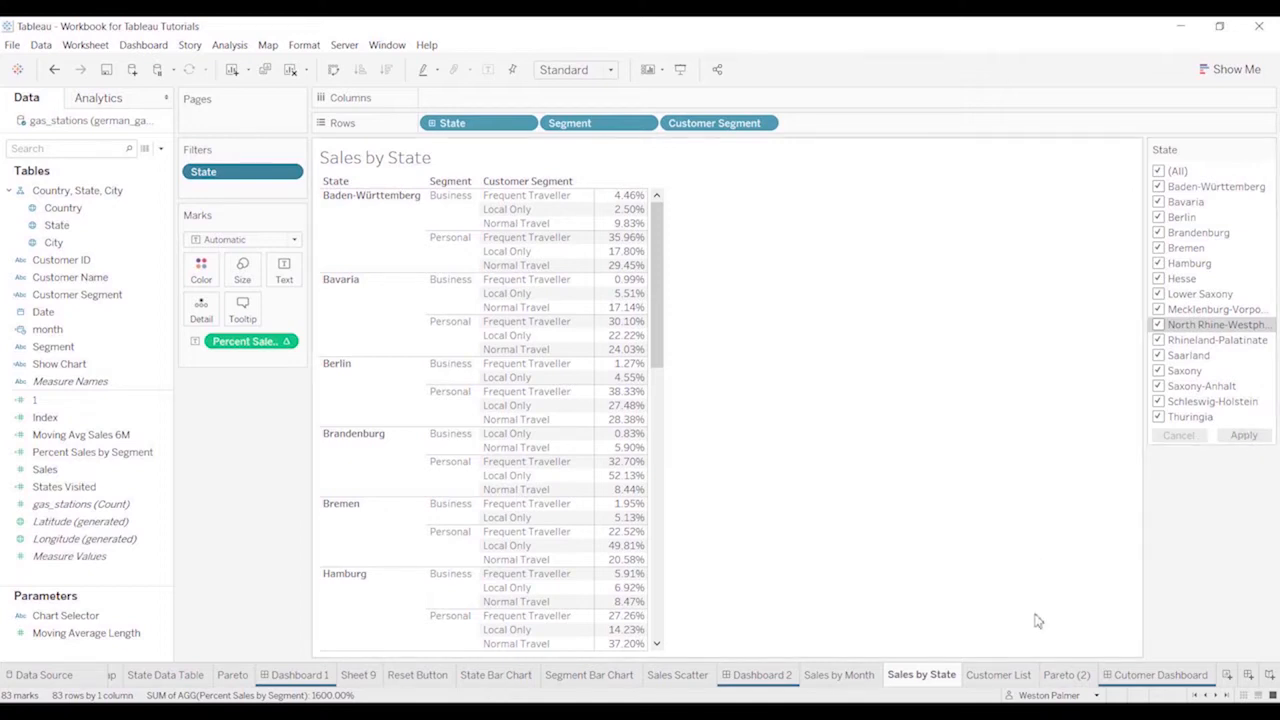
pyautogui.click(1062, 676)
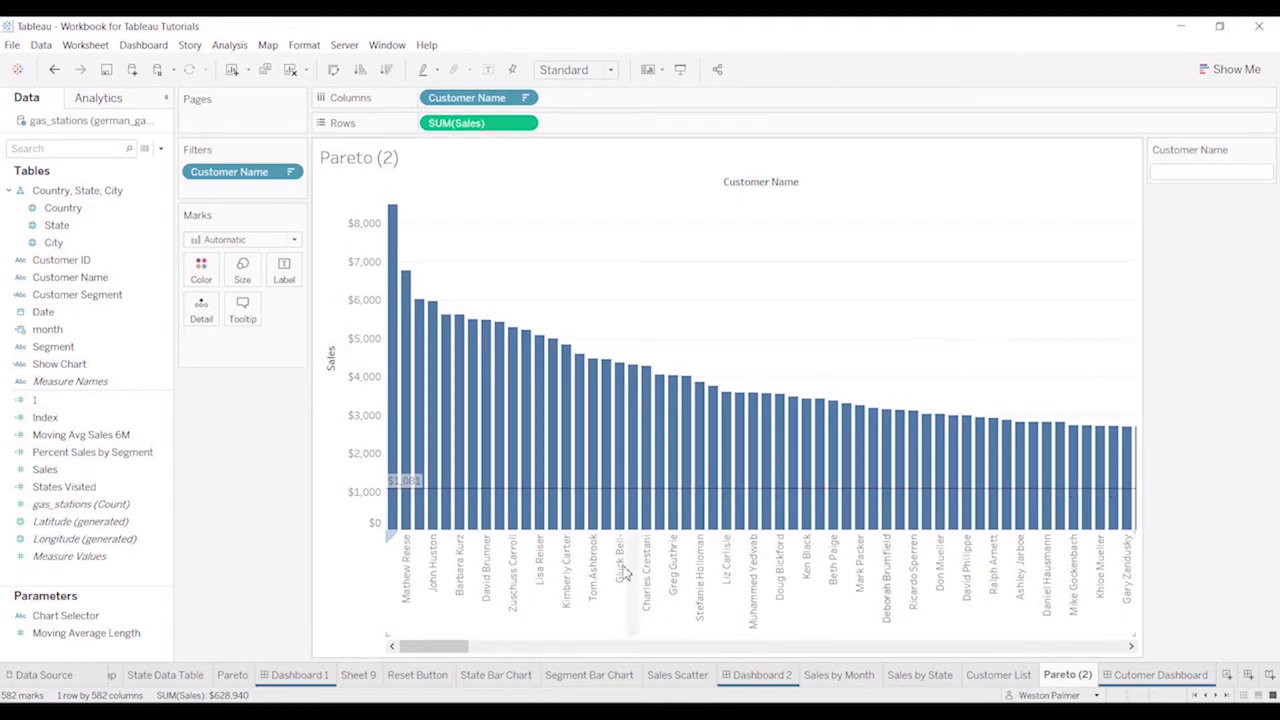
pyautogui.click(1267, 150)
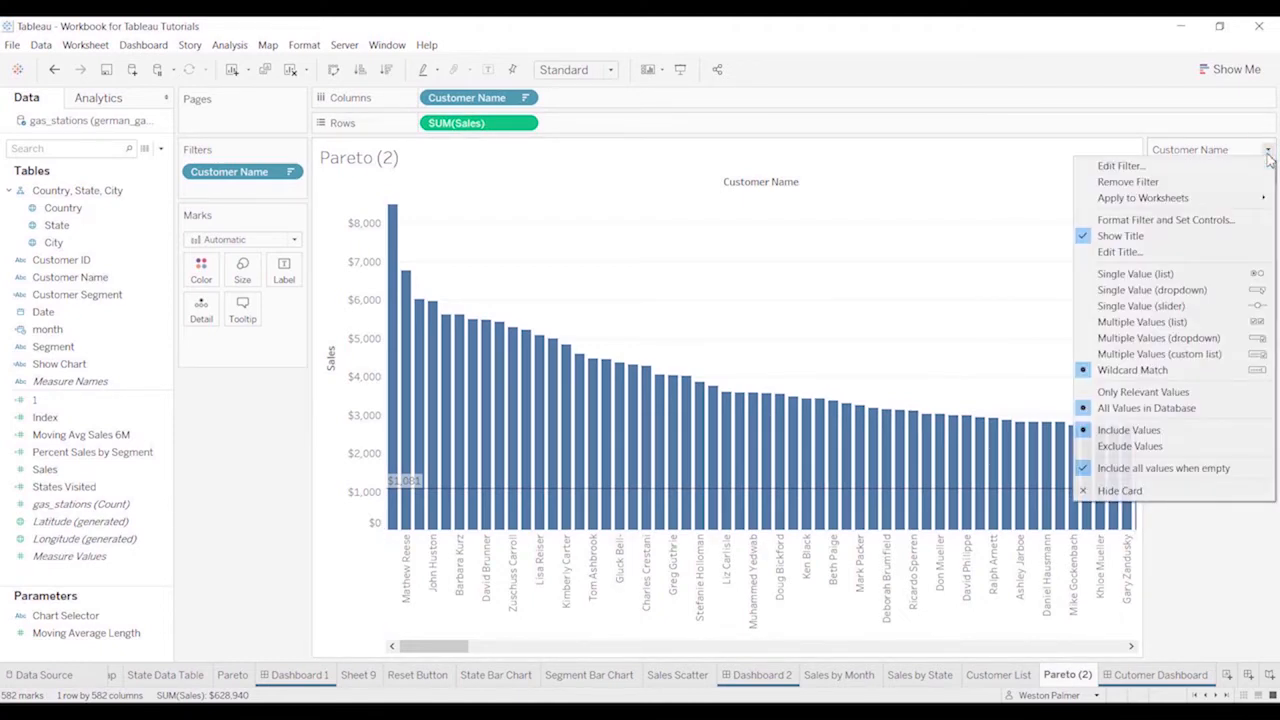
pyautogui.click(1262, 322)
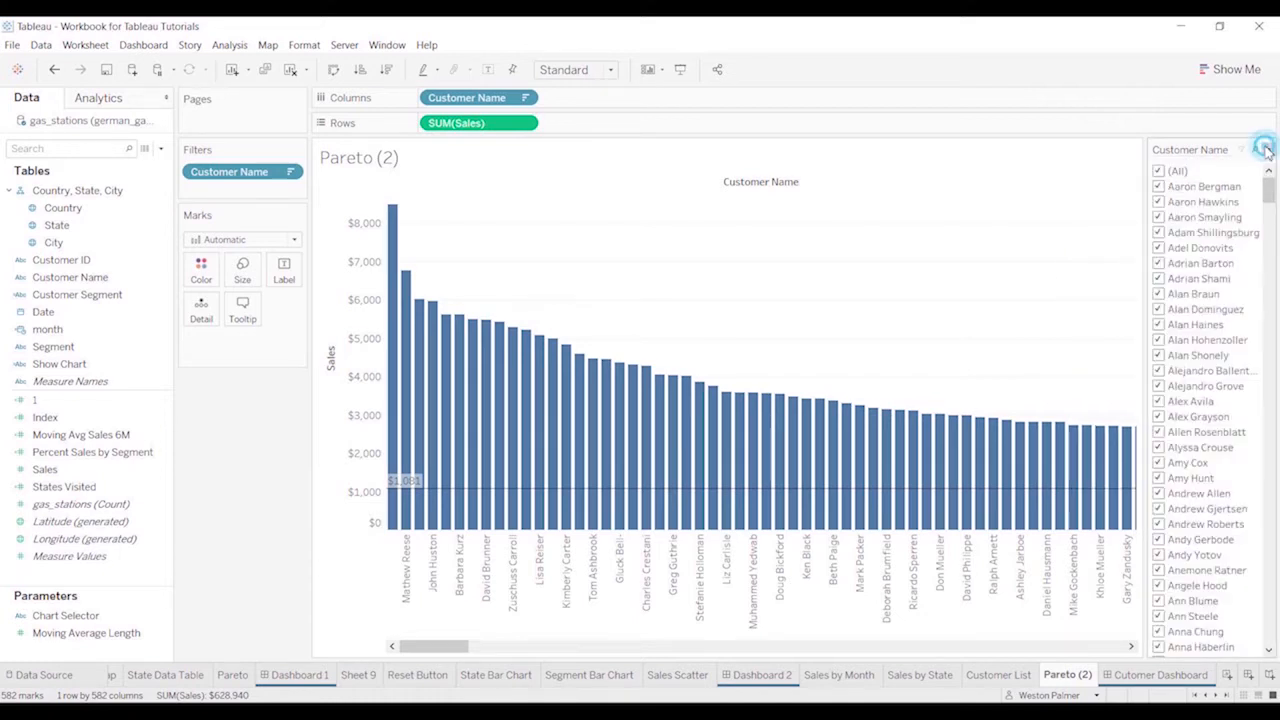
# Set the Customer Name filter to Wildcard Match and filter the chart by a customer first name
pyautogui.click(1267, 149)
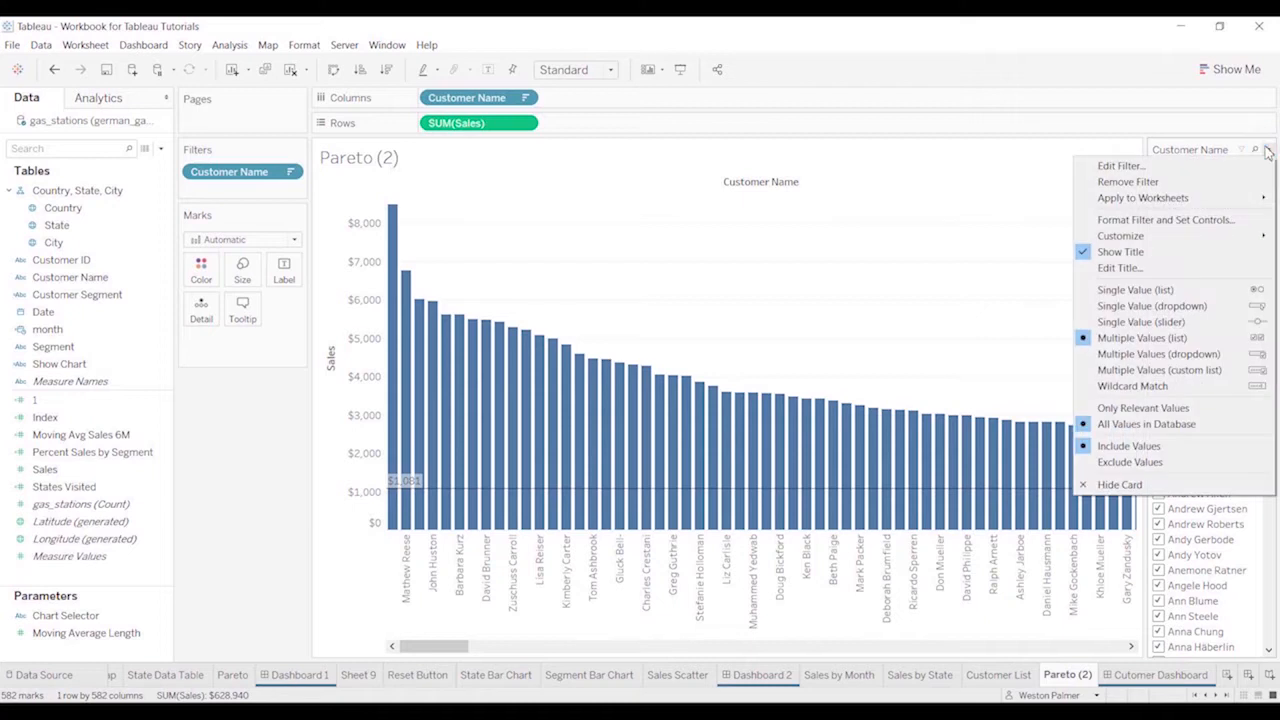
pyautogui.click(1232, 388)
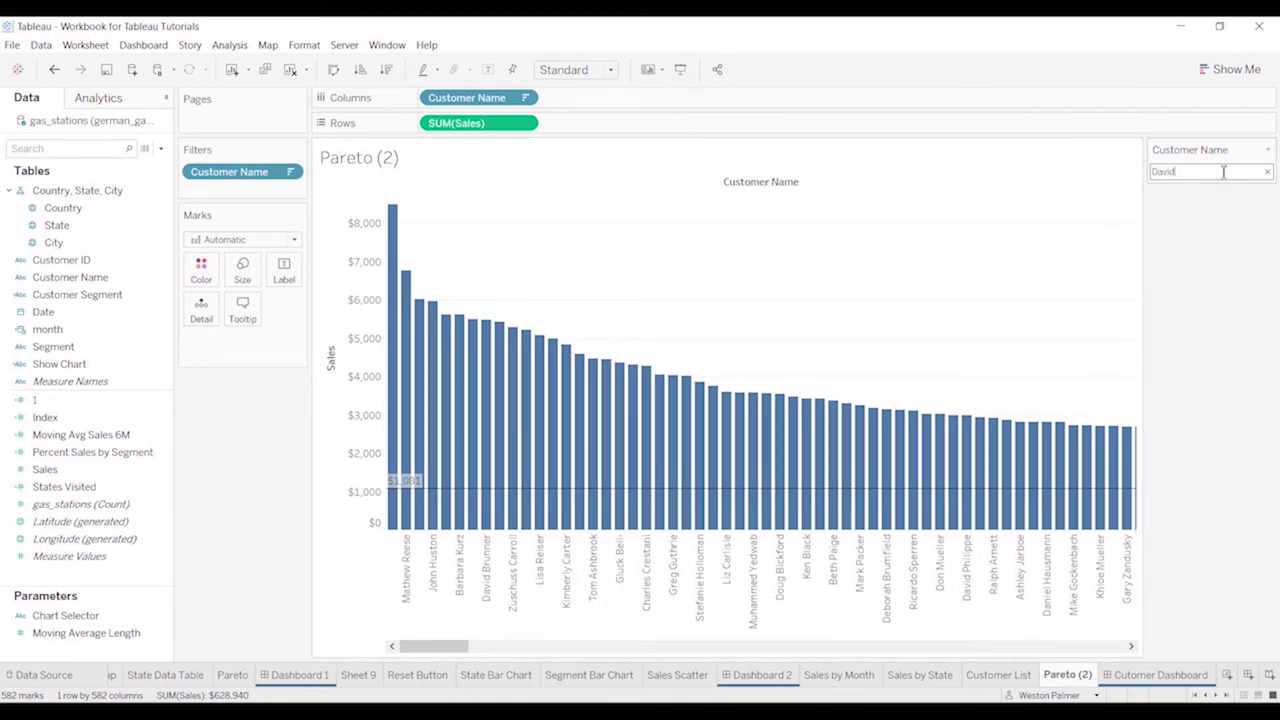
pyautogui.press('Return')
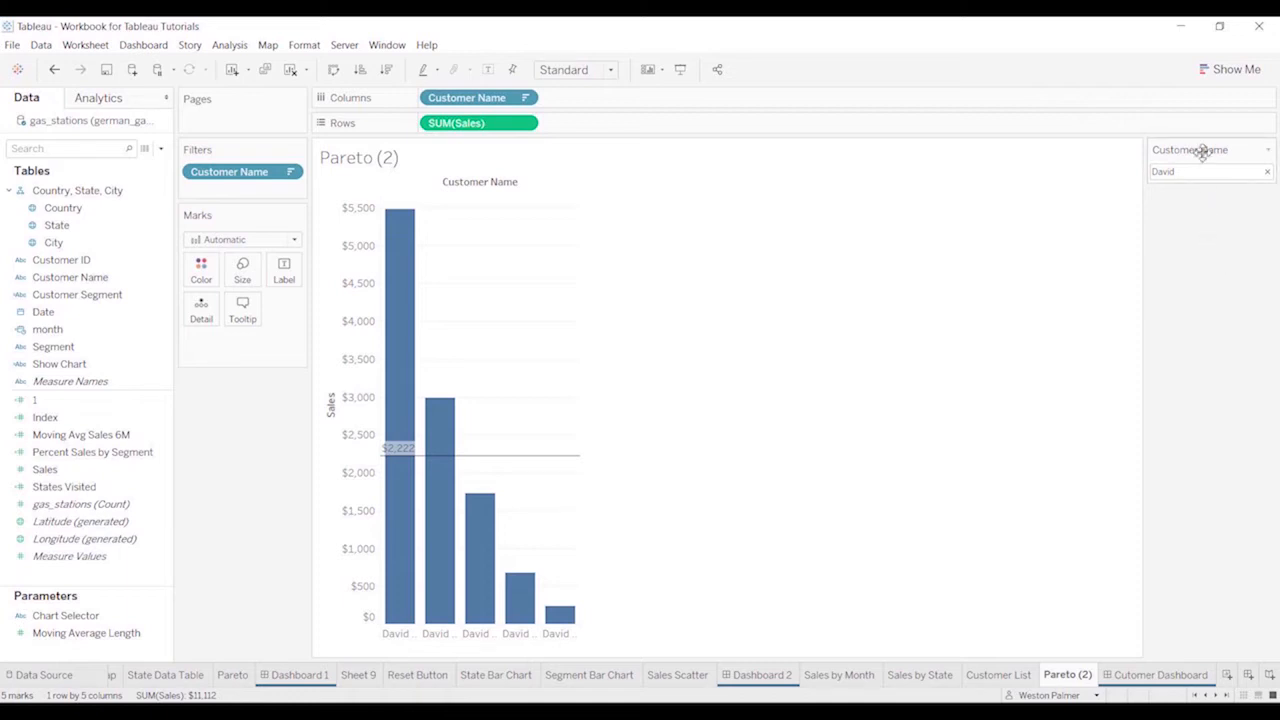
# Review the match options in the Customer Name filter's wildcard settings and accept them as they are
pyautogui.click(1269, 151)
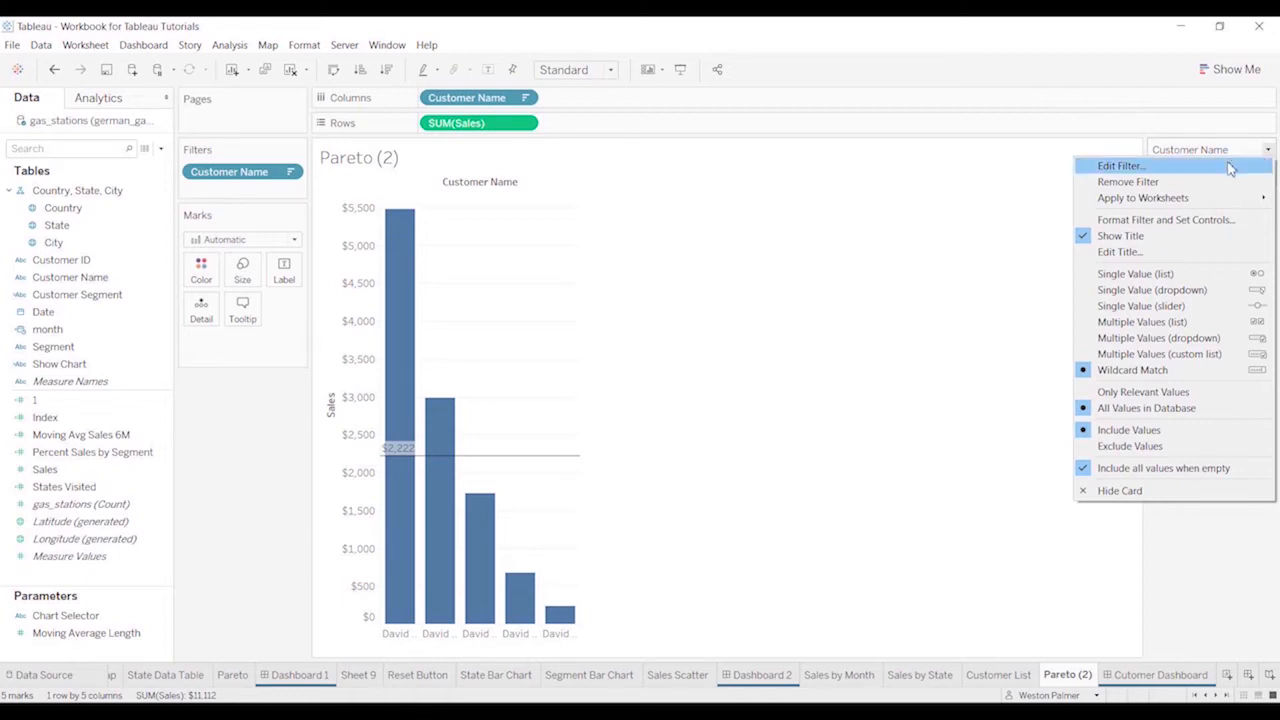
pyautogui.click(1230, 169)
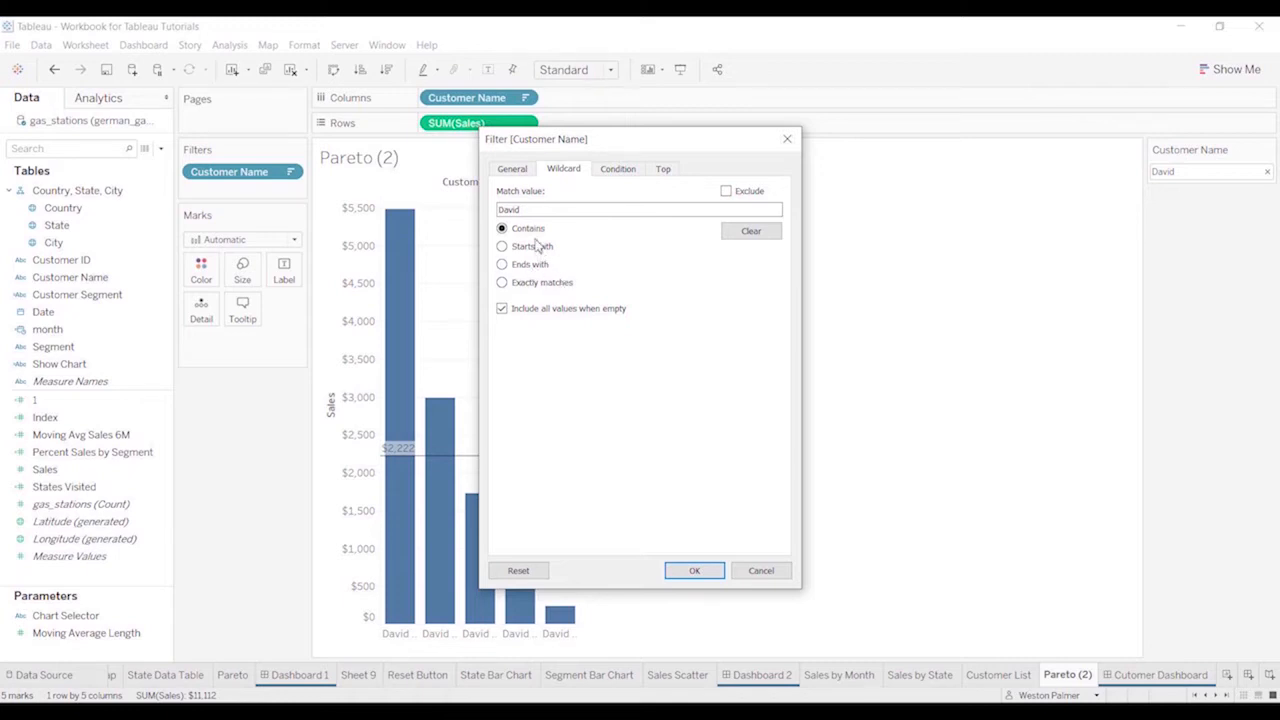
pyautogui.click(694, 571)
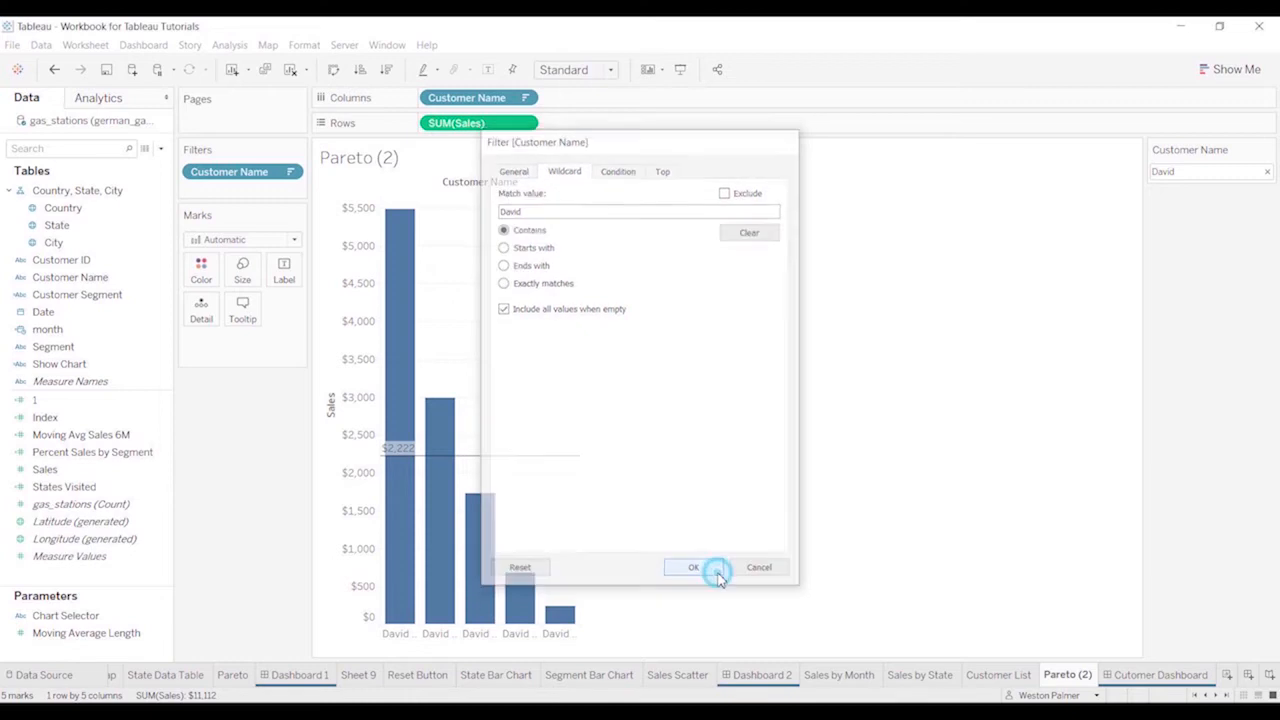
# On the Customer List sheet, set the Customer ID filter to Multiple Values (custom list)
pyautogui.click(1022, 677)
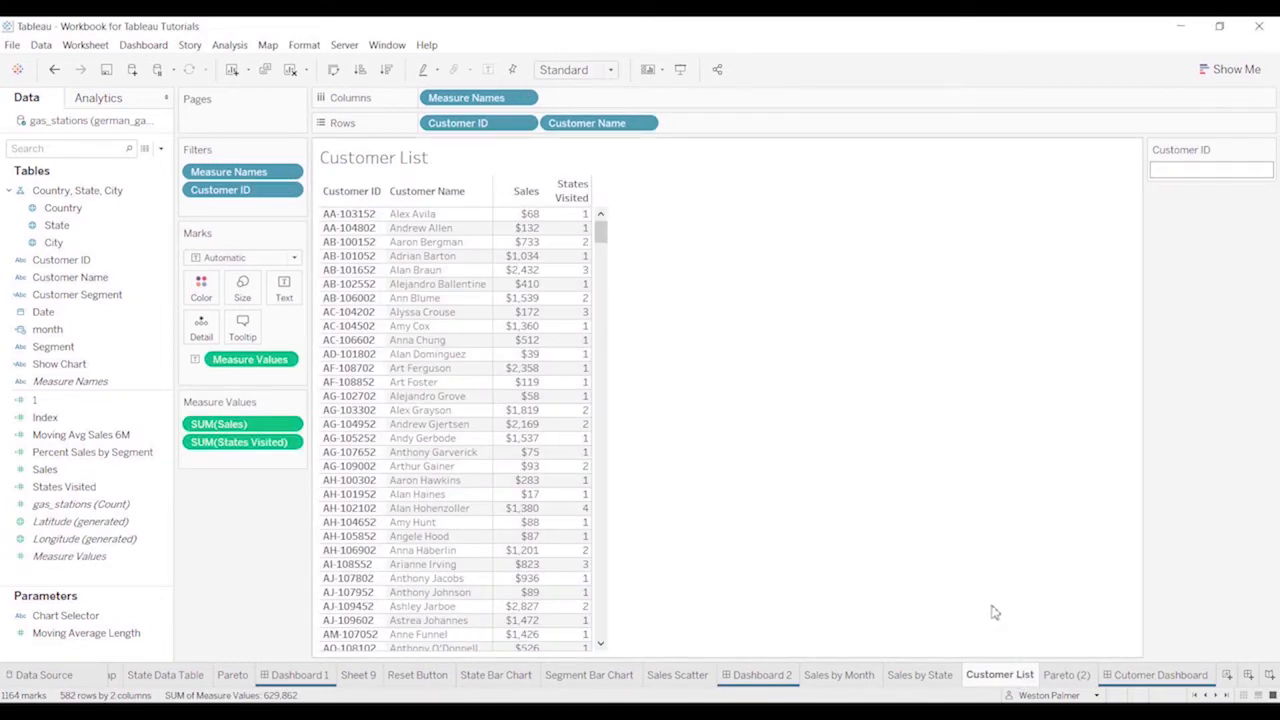
pyautogui.moveTo(522, 286)
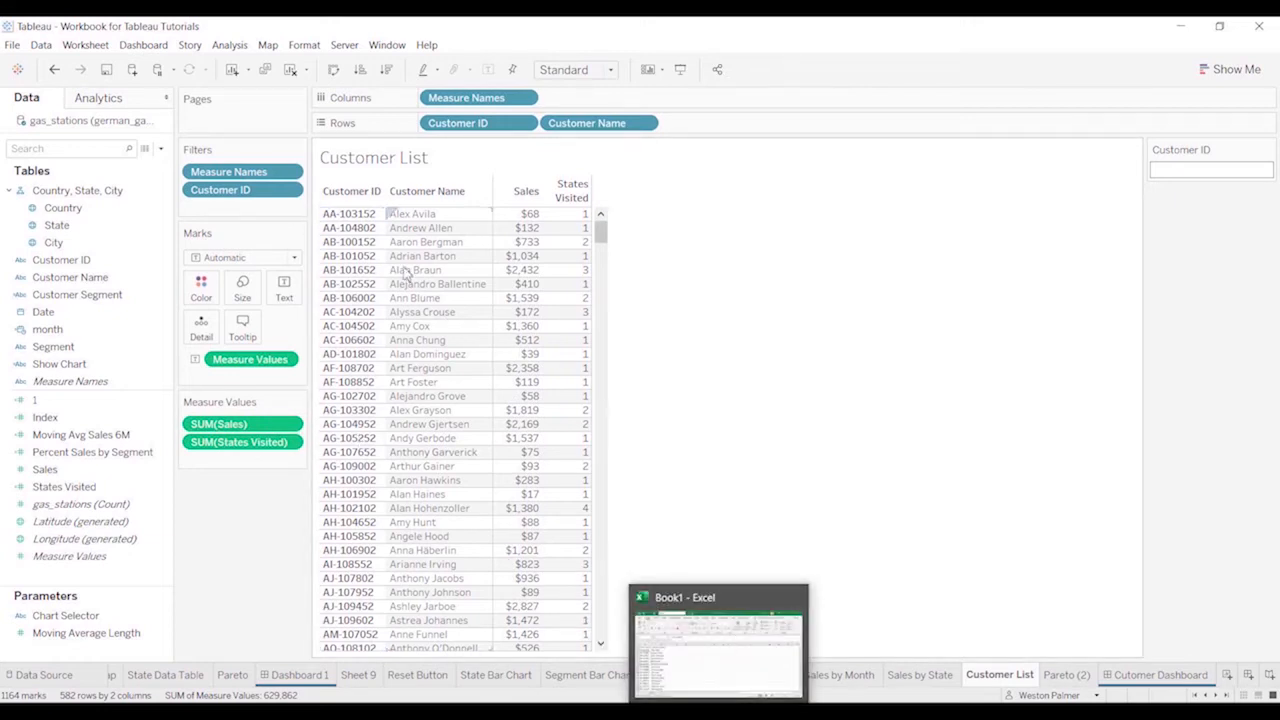
pyautogui.click(1268, 151)
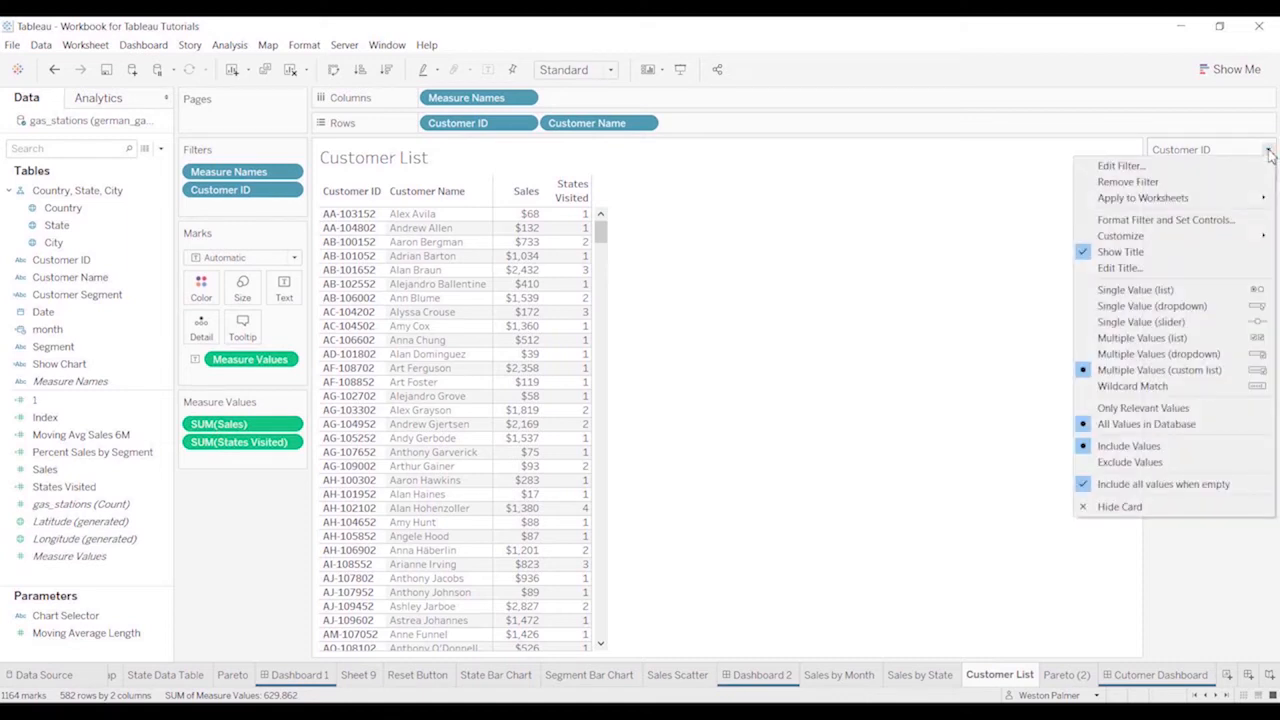
pyautogui.click(1196, 371)
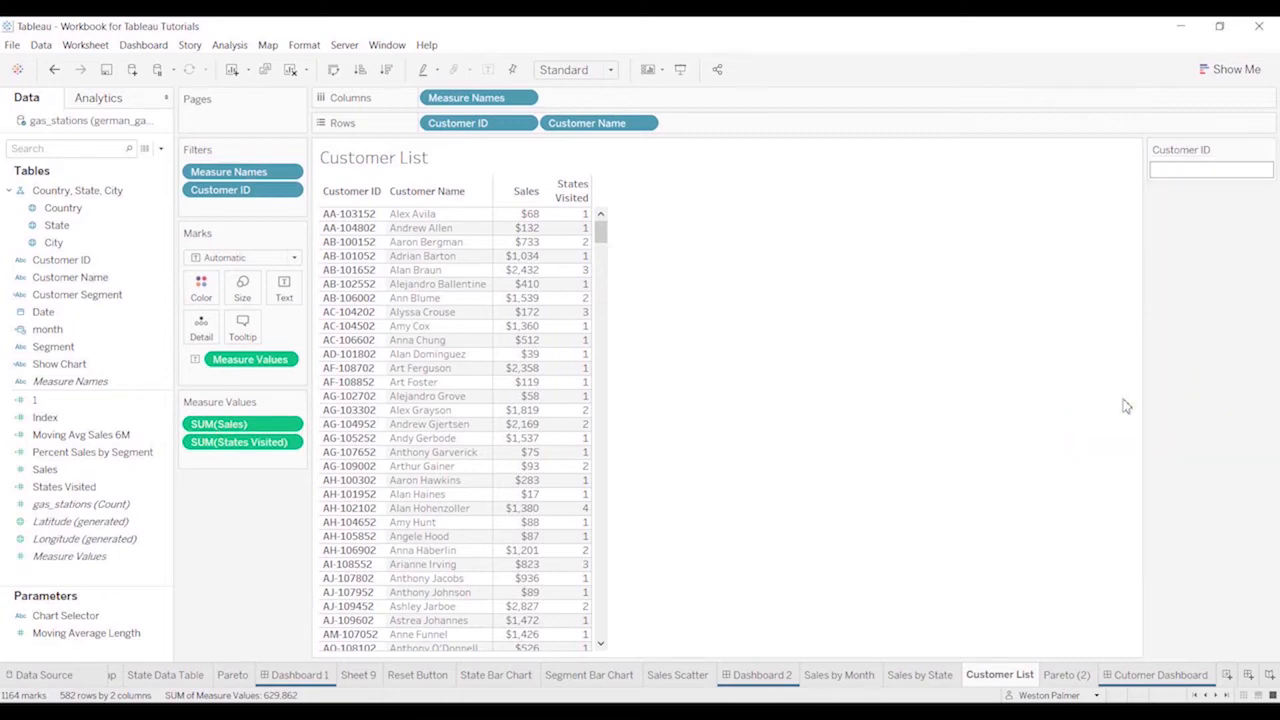
# Switch to the Book1 workbook in Excel and copy the customer IDs in cells A3:A9
pyautogui.hotkey('alt', 'Tab')
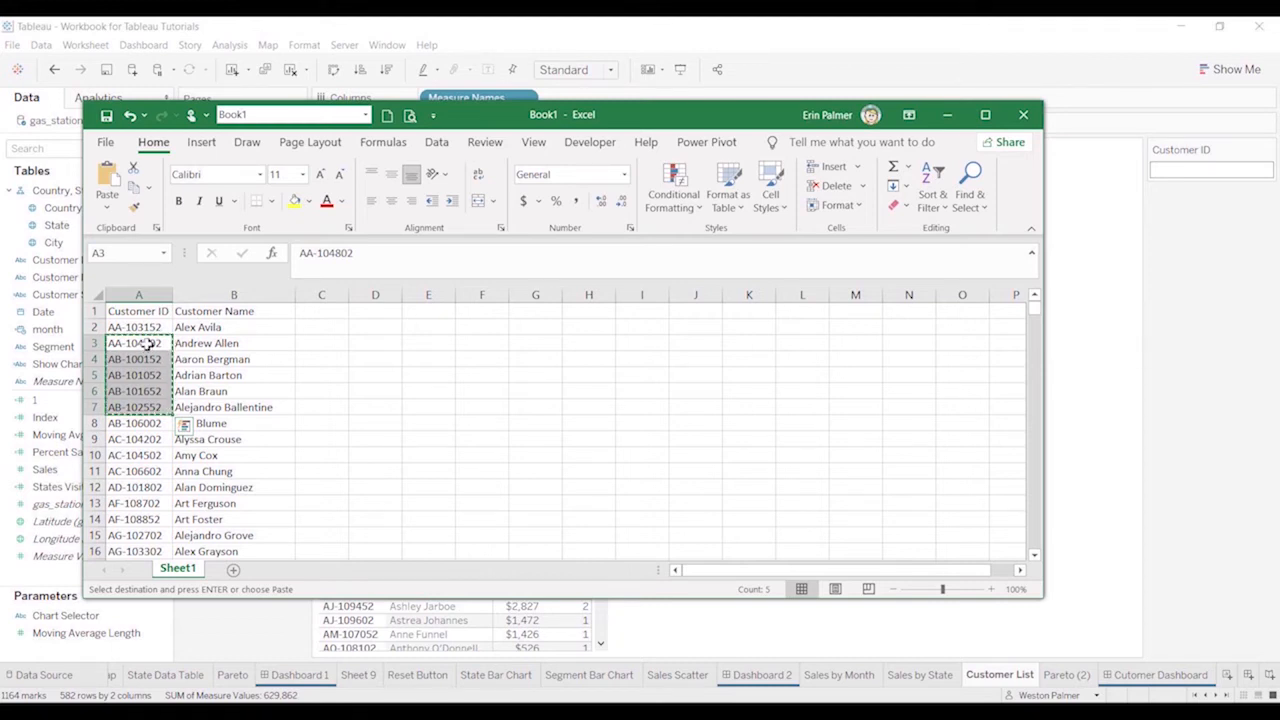
pyautogui.moveTo(147, 343); pyautogui.dragTo(162, 428)
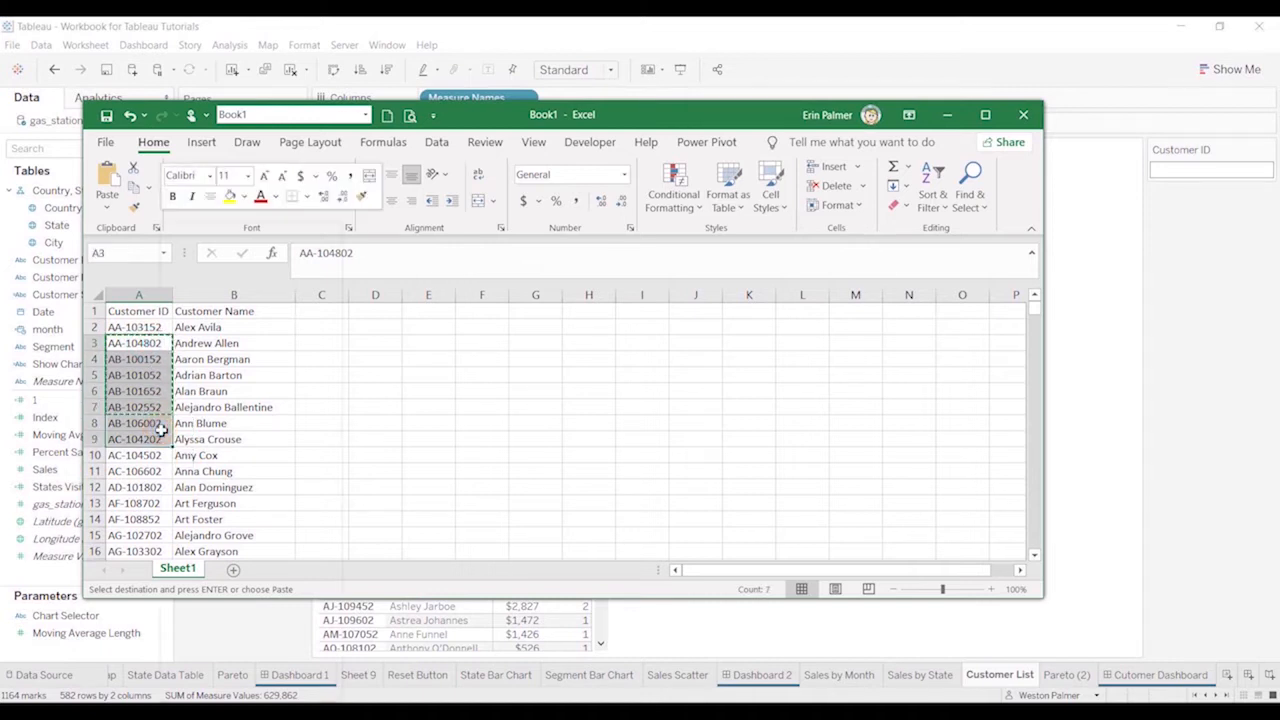
pyautogui.rightClick(162, 428)
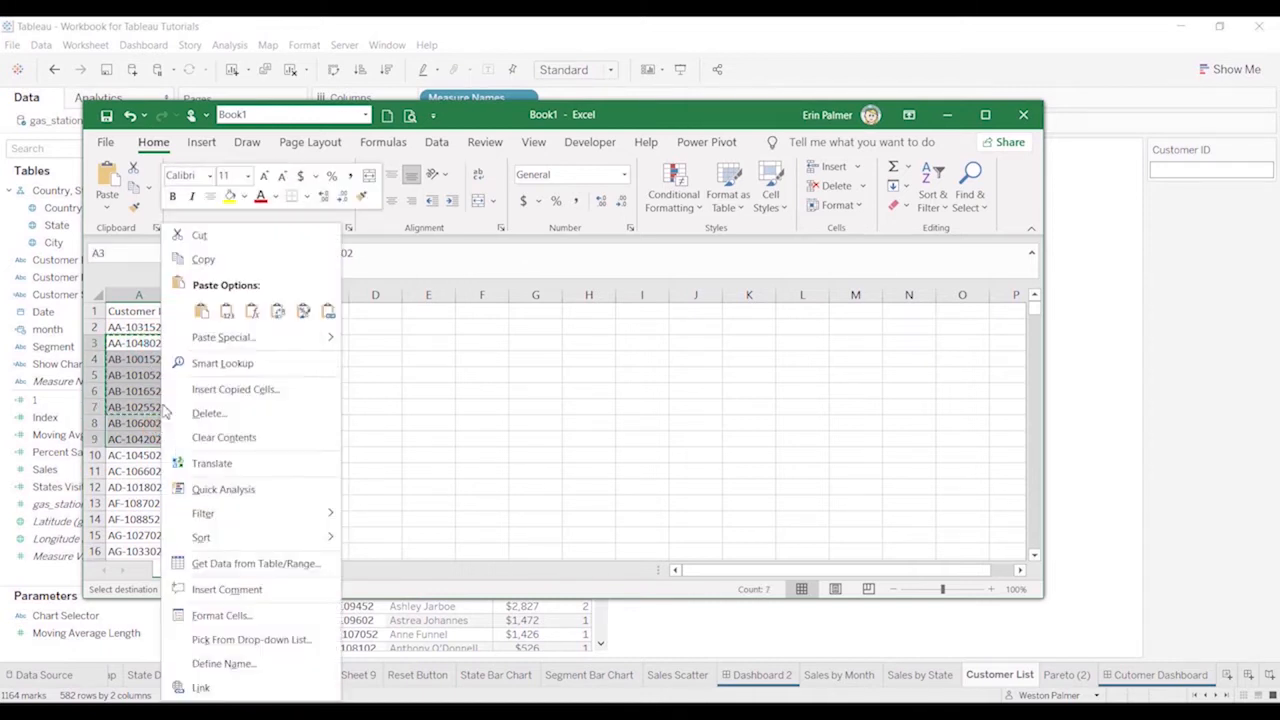
pyautogui.click(203, 259)
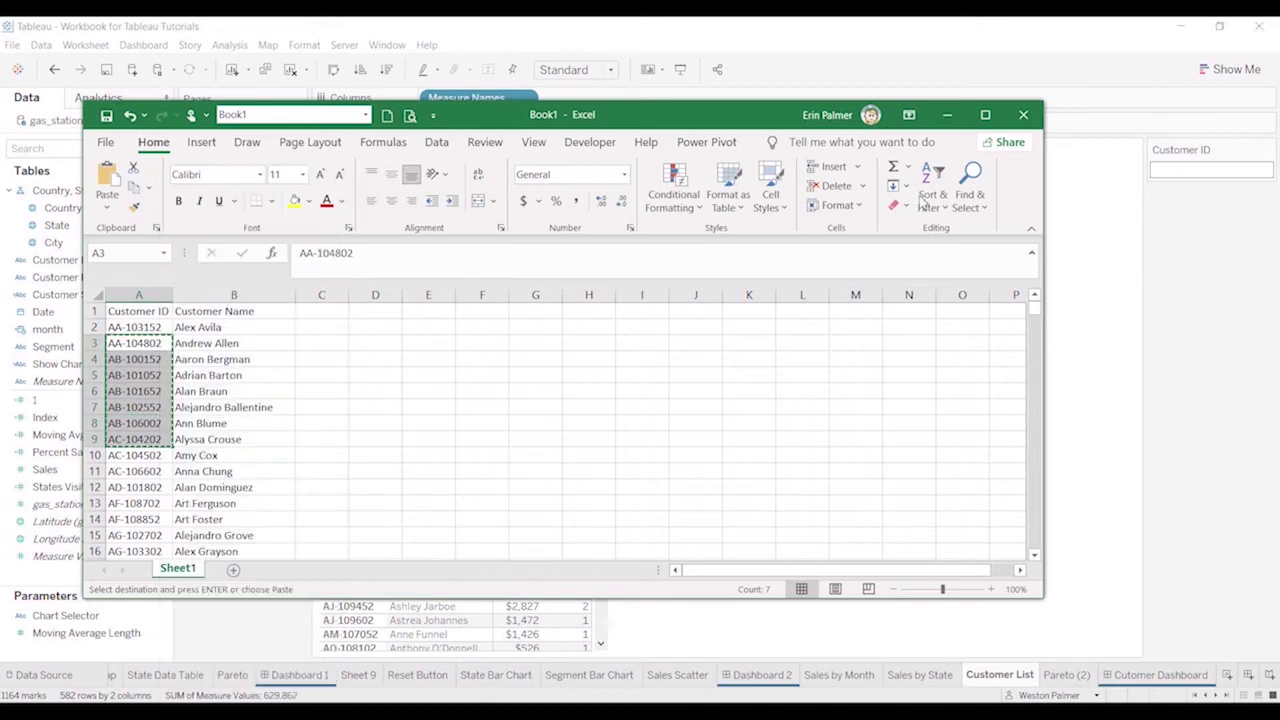
# Return to Tableau and paste the copied IDs into the Customer ID custom list filter on the Customer List sheet
pyautogui.click(1020, 50)
pyautogui.click(1178, 170)
pyautogui.rightClick(1178, 170)
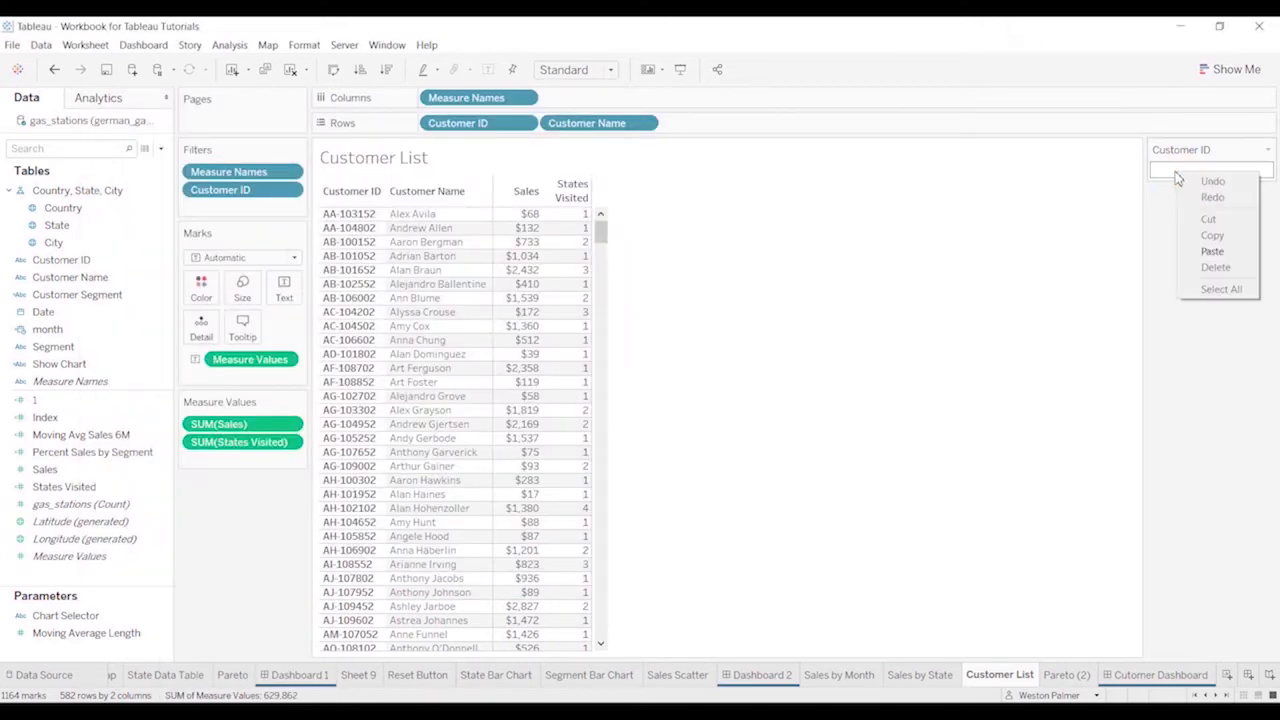
pyautogui.click(1208, 256)
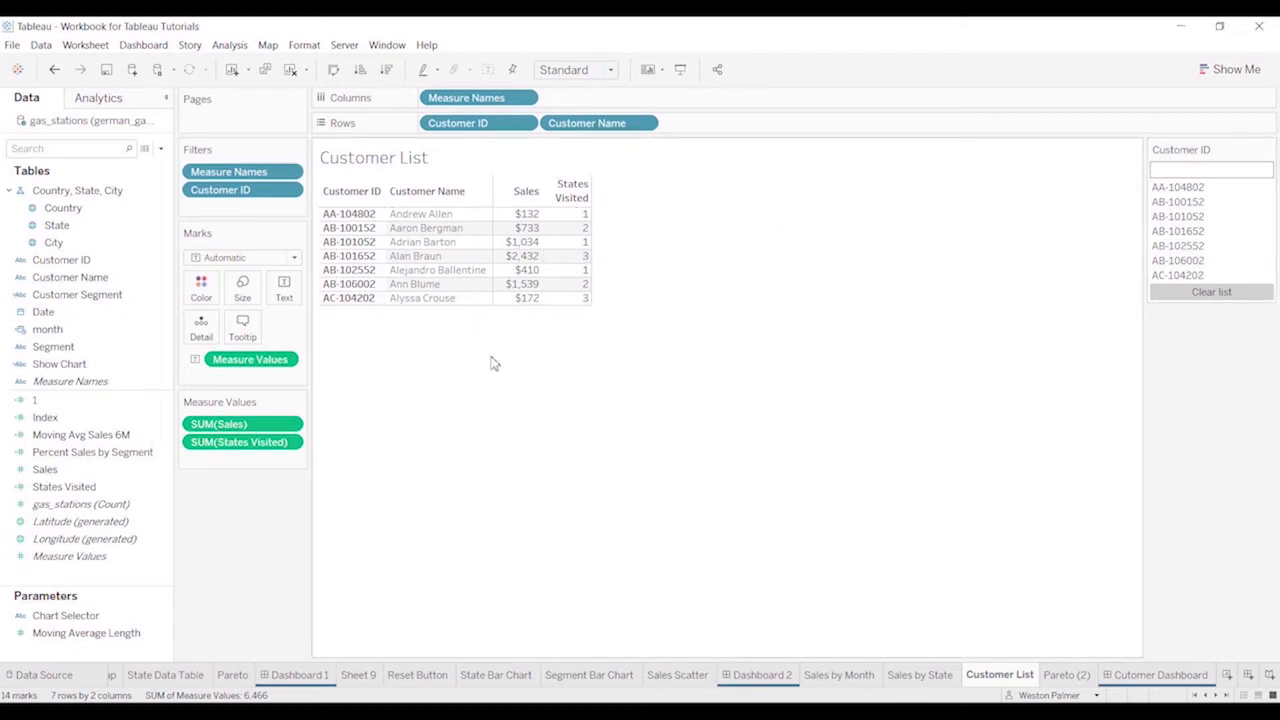
# Clear the Customer ID filter list and turn off its option to include all values when empty
pyautogui.click(1248, 296)
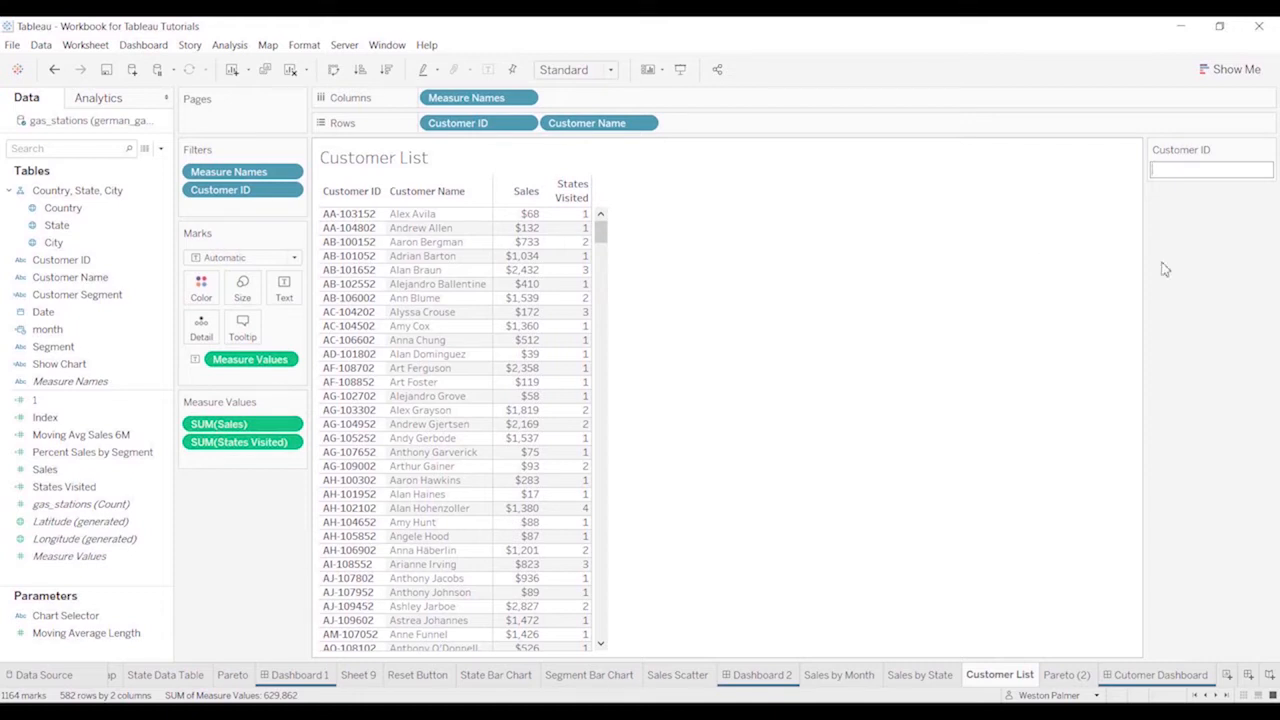
pyautogui.click(1267, 152)
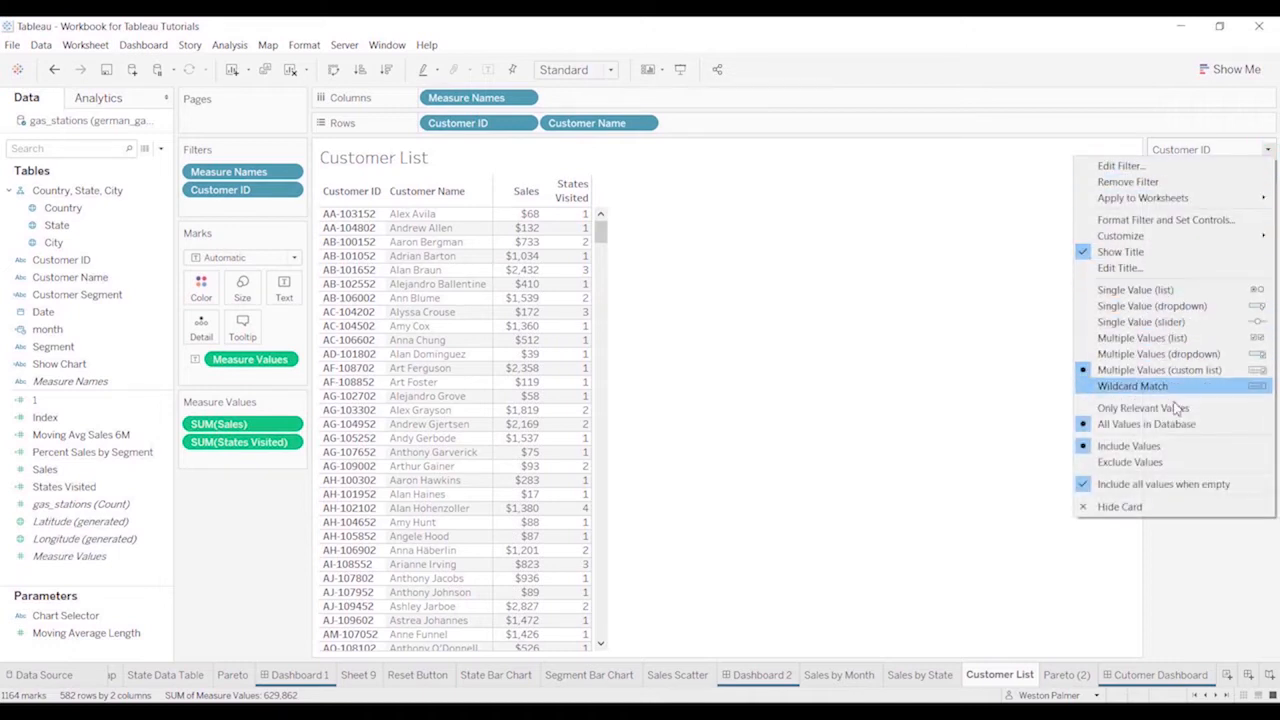
pyautogui.click(1163, 485)
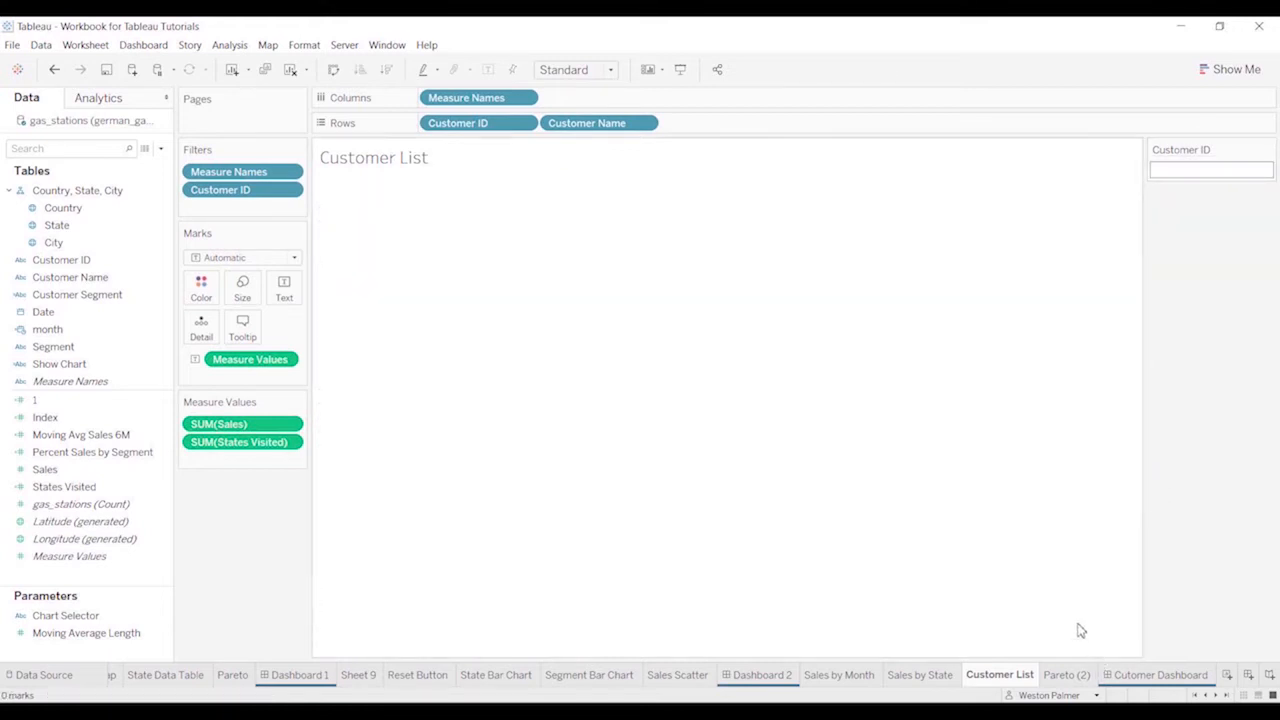
# Paste the copied Excel IDs into the emptied Customer ID filter once more, and clear the list again
pyautogui.hotkey('alt', 'Tab')
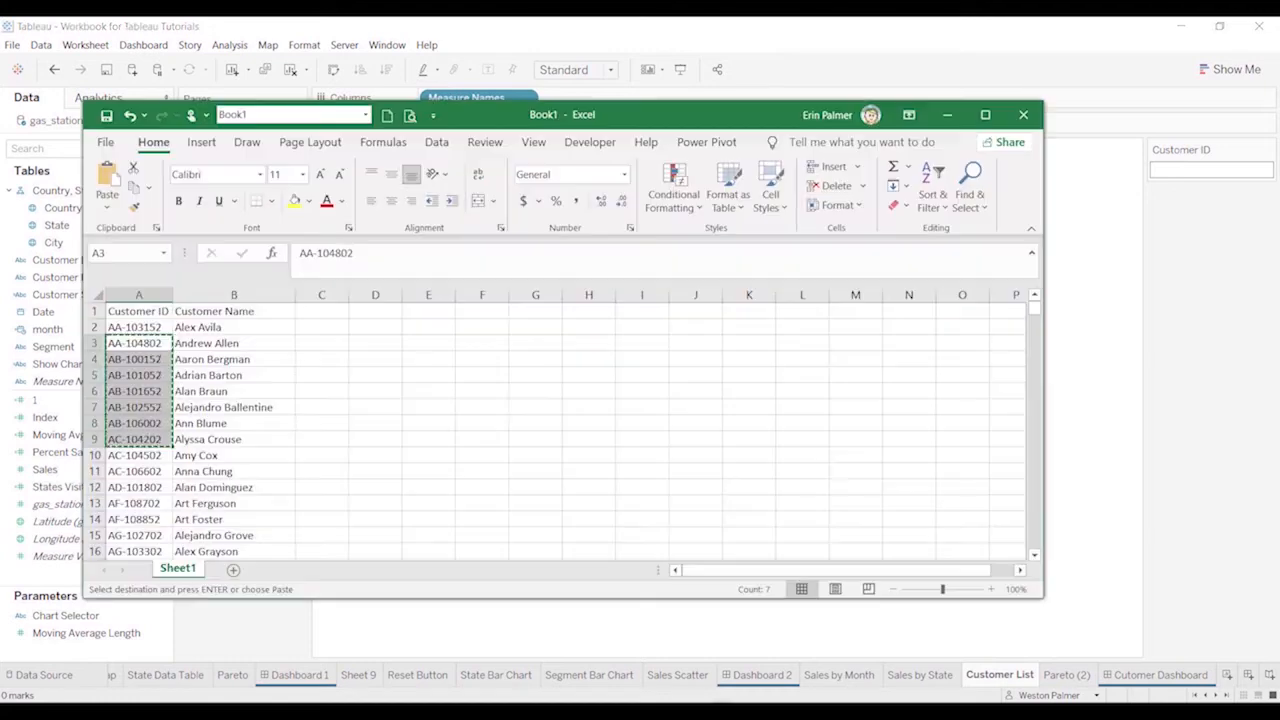
pyautogui.hotkey('alt', 'Tab')
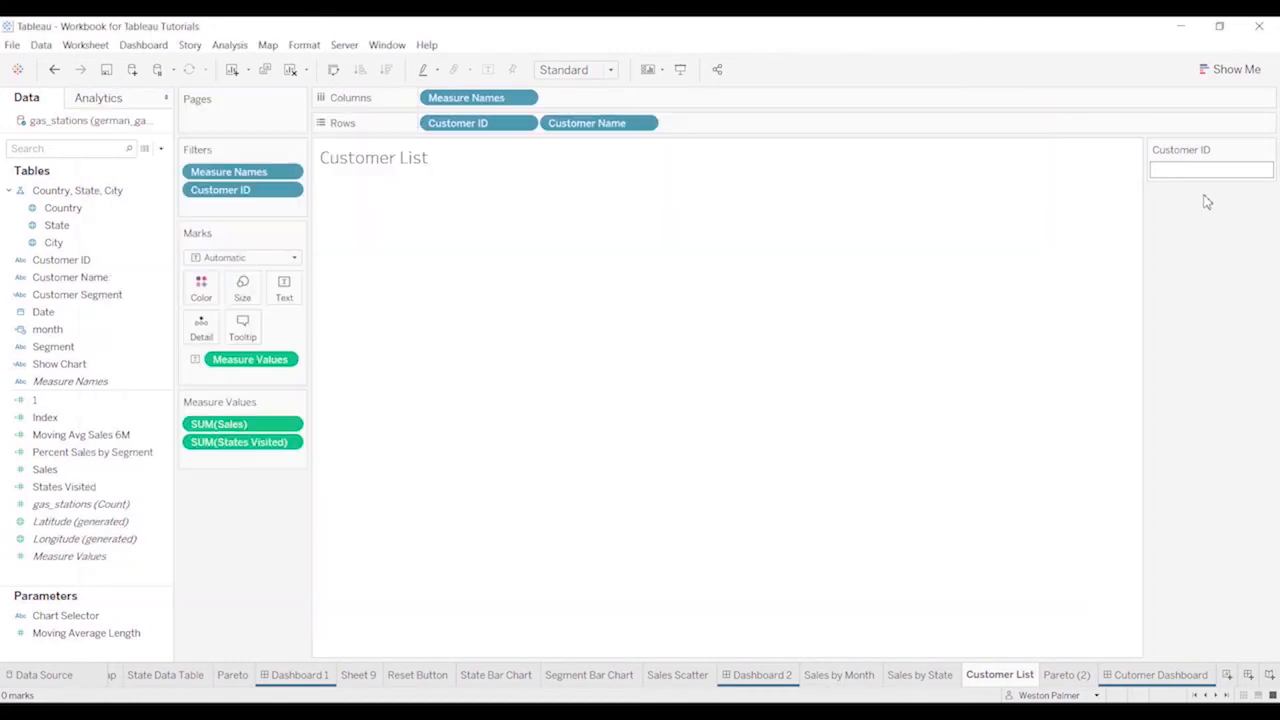
pyautogui.rightClick(1172, 174)
pyautogui.click(1196, 252)
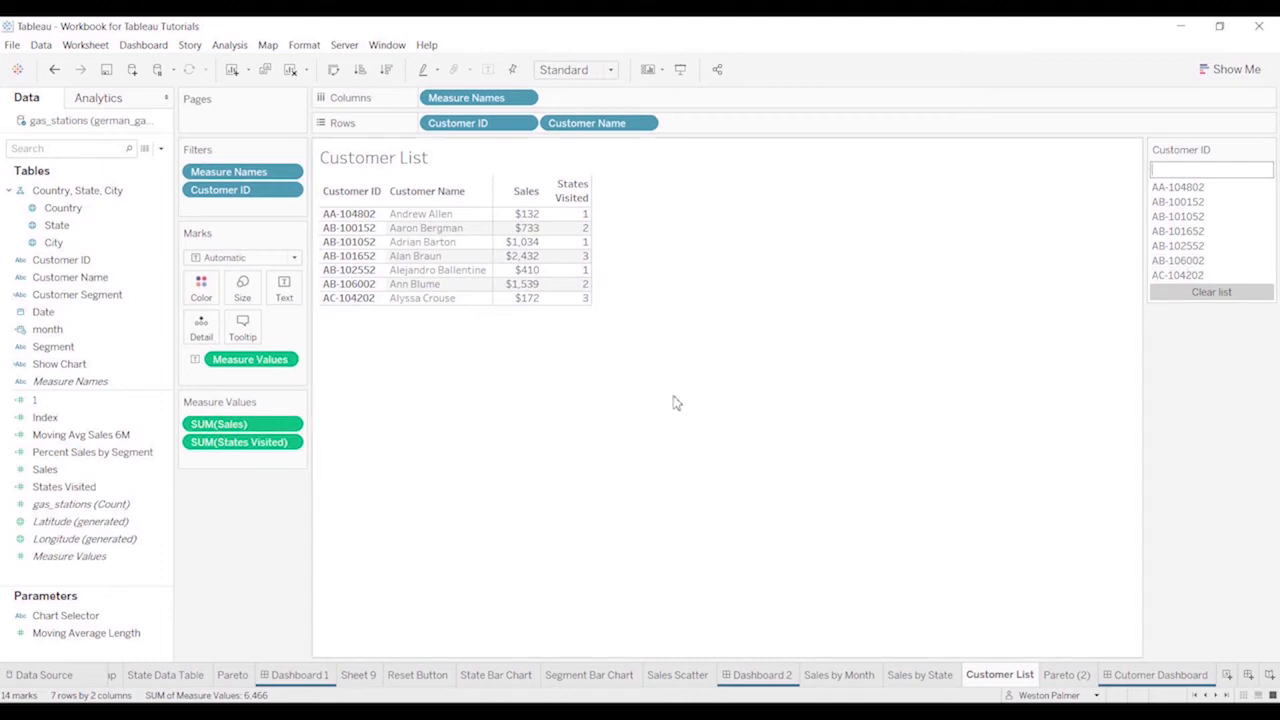
pyautogui.click(1236, 294)
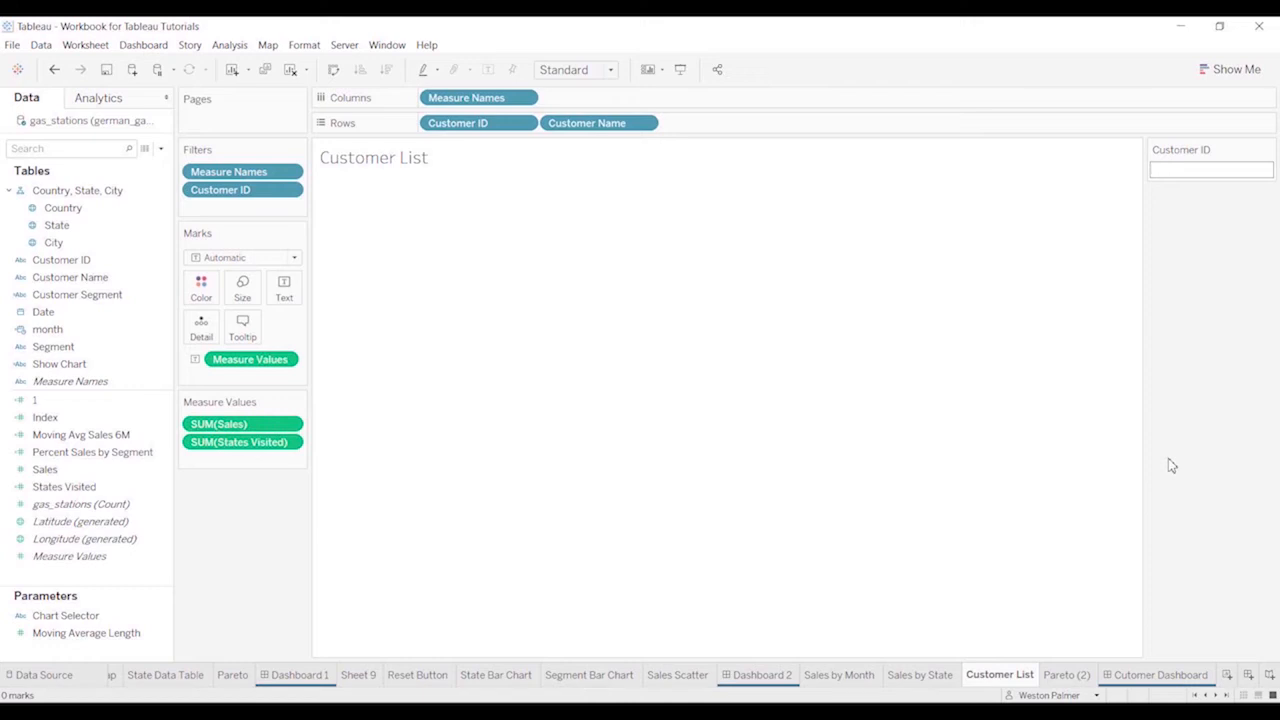
# On the Pareto (2) sheet, change the Customer Name filter from Wildcard Match to Multiple Values (list)
pyautogui.click(1065, 680)
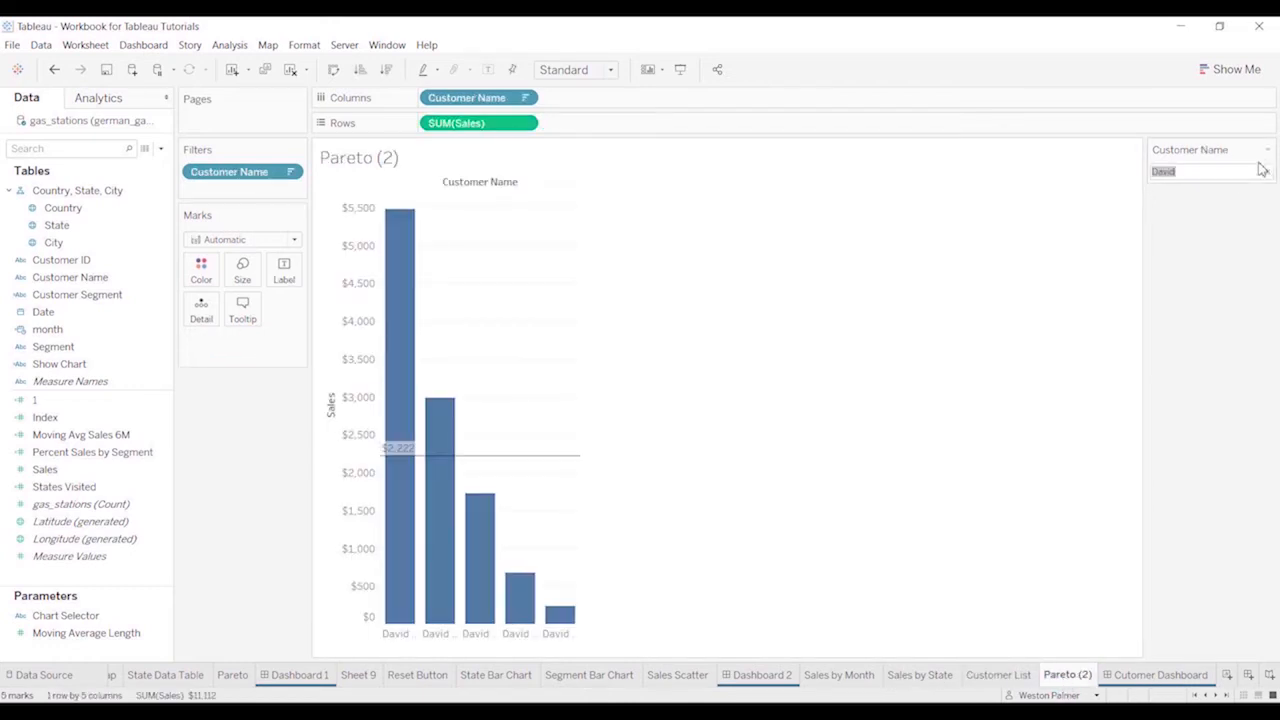
pyautogui.click(1267, 149)
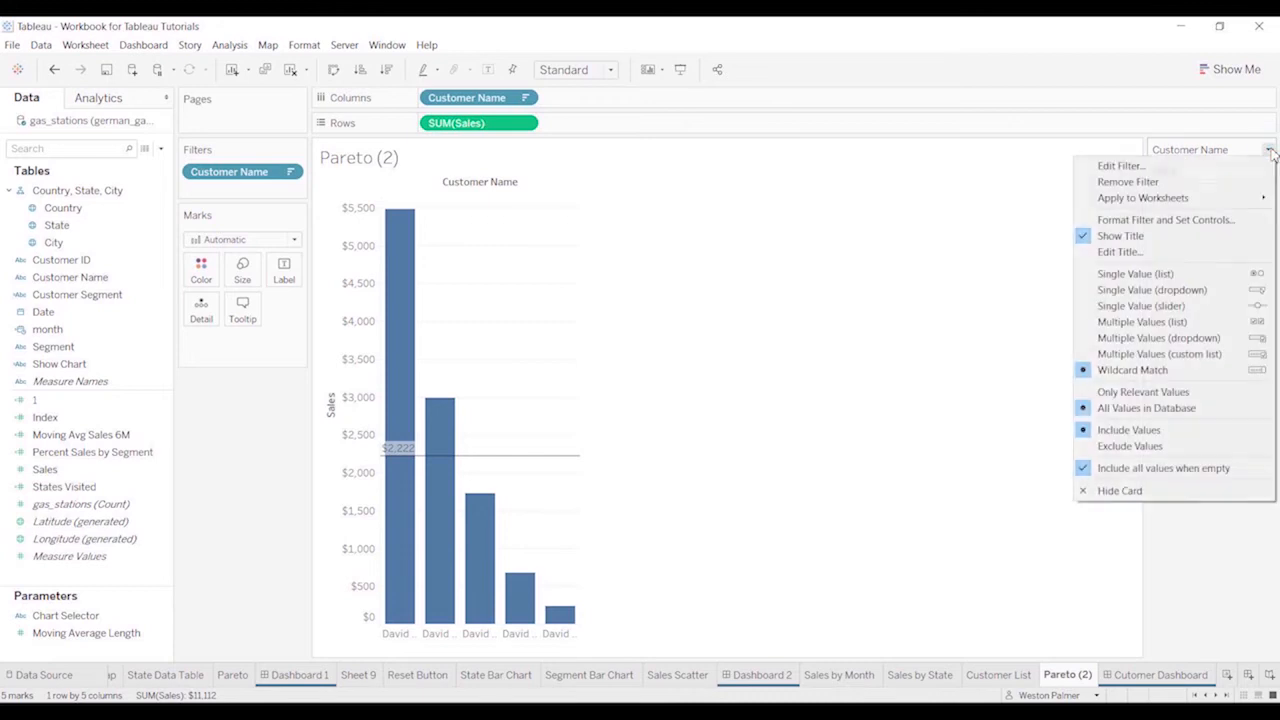
pyautogui.click(1177, 321)
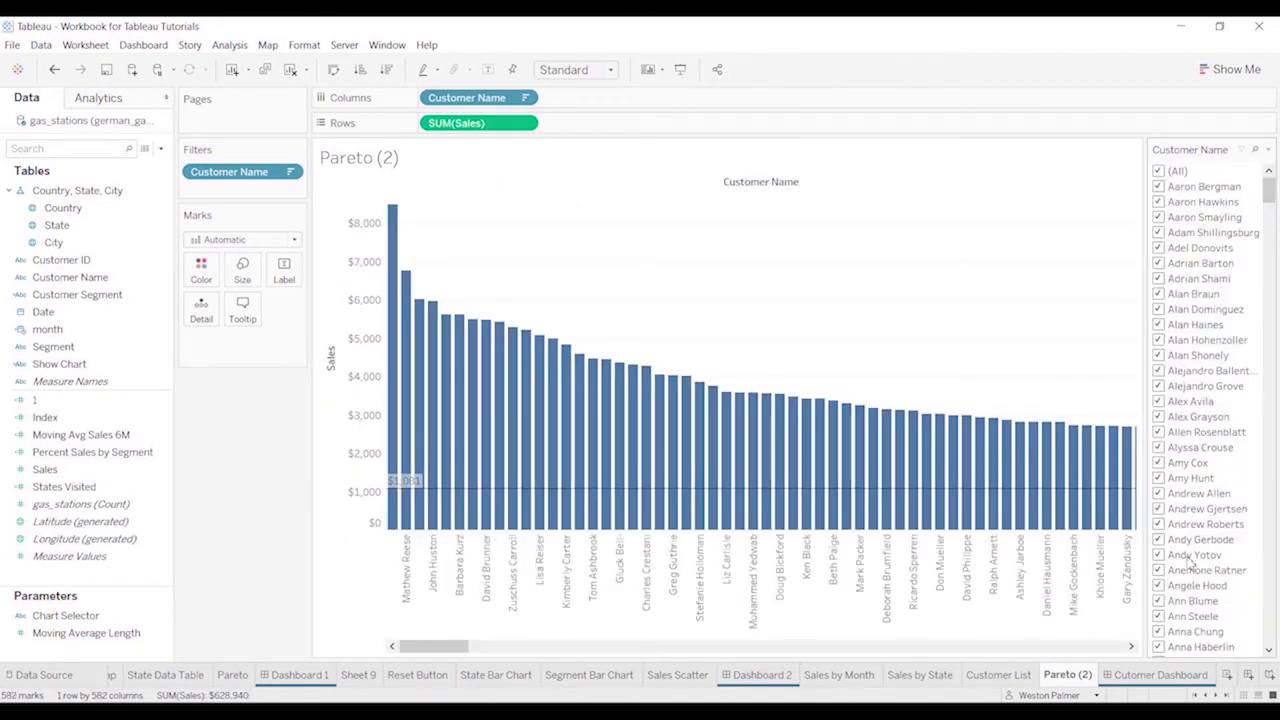
# Deselect all customers in the Customer Name filter and select three individual customers from different parts of the list
pyautogui.click(1158, 172)
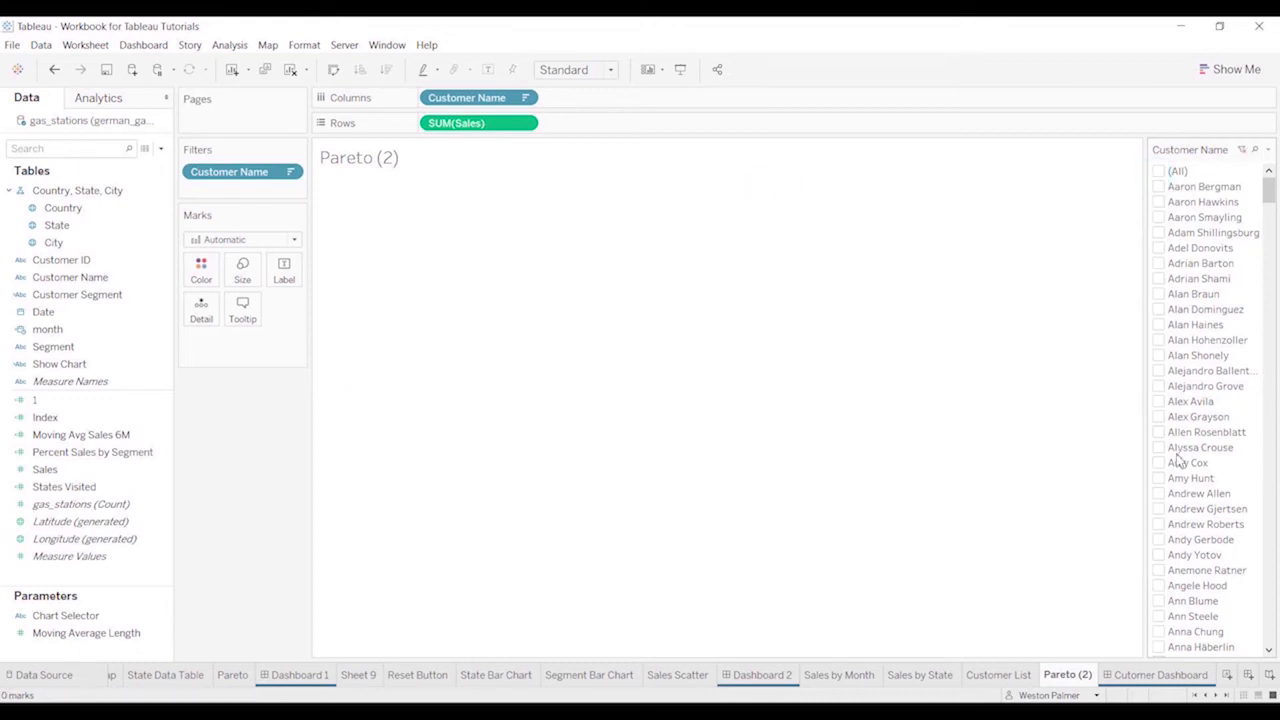
pyautogui.moveTo(1270, 195); pyautogui.dragTo(1164, 382)
pyautogui.click(1158, 371)
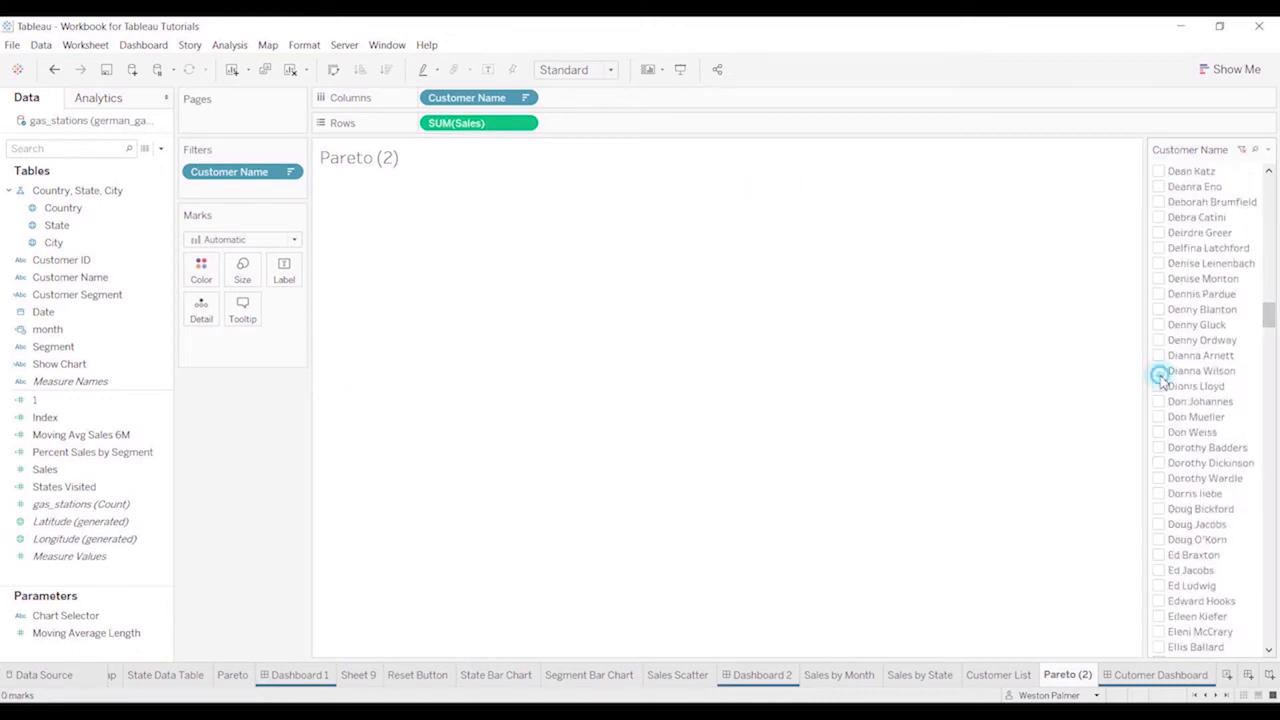
pyautogui.click(1158, 570)
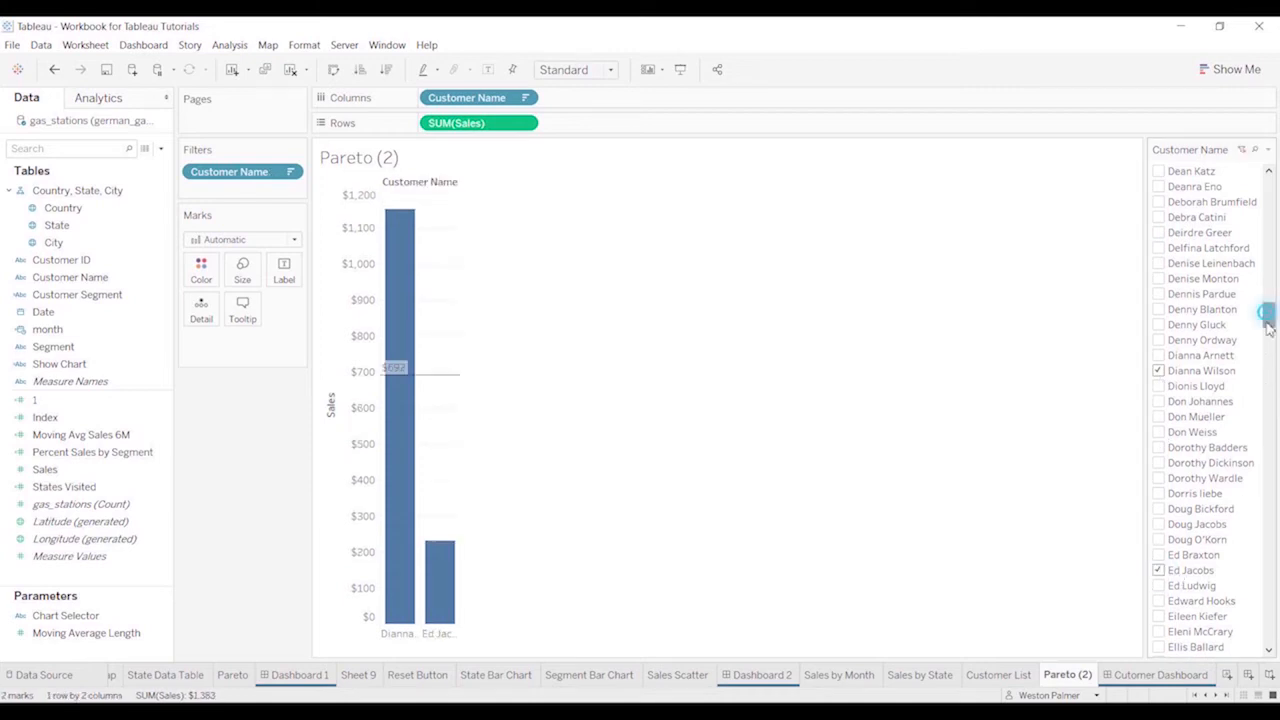
pyautogui.moveTo(1266, 320); pyautogui.dragTo(1277, 92)
pyautogui.click(1158, 524)
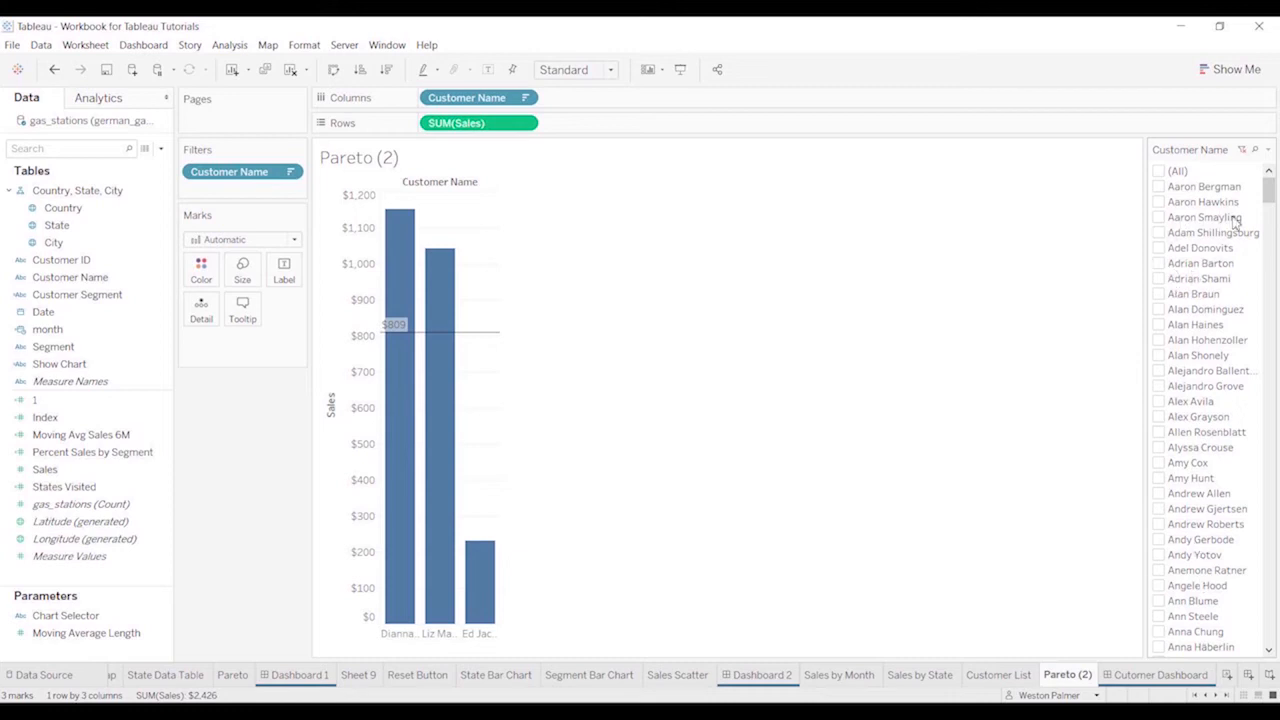
# Deselect two of the three chosen customers in the Customer Name filter, leaving one selected
pyautogui.moveTo(1268, 192); pyautogui.dragTo(1274, 345)
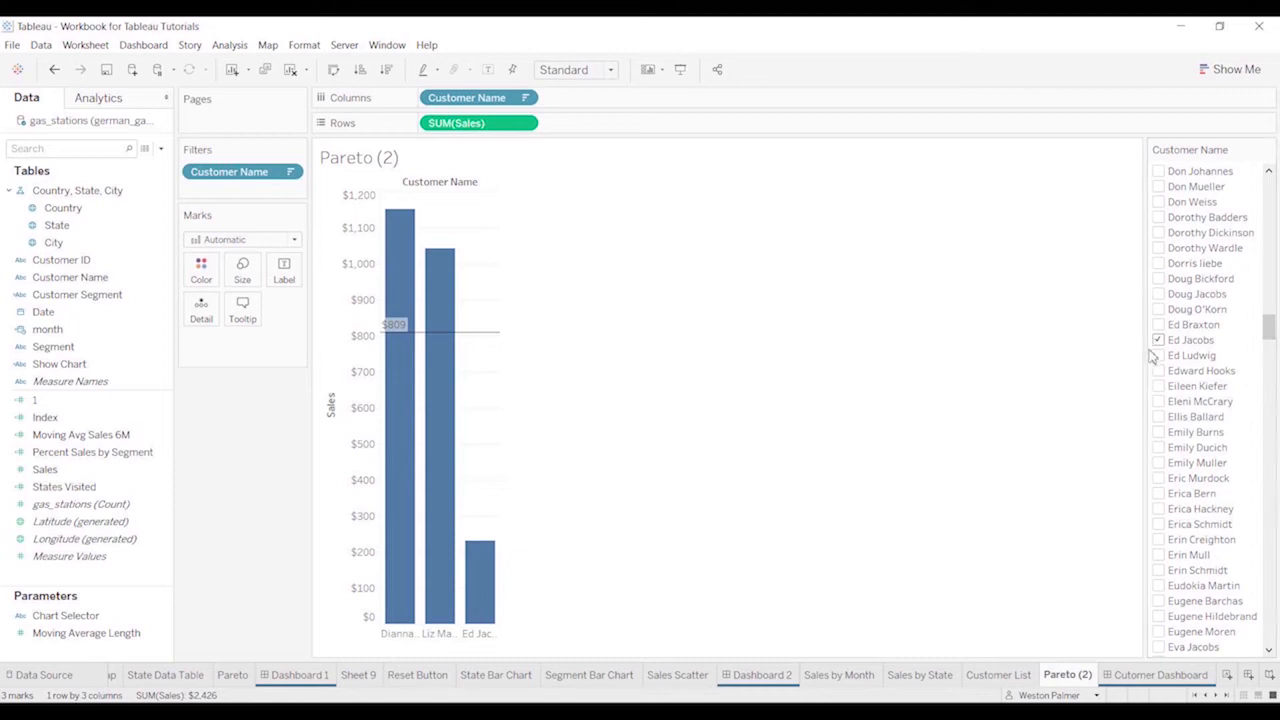
pyautogui.click(1158, 340)
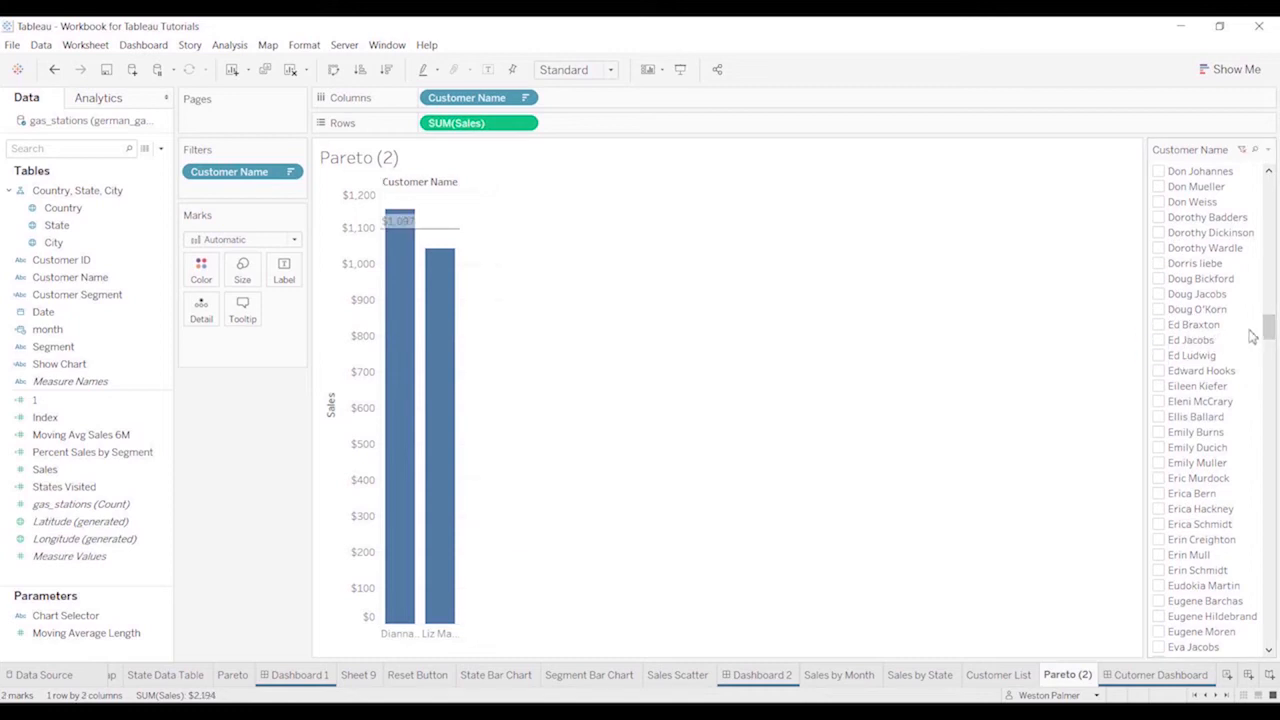
pyautogui.scroll(4, 1160, 325)
pyautogui.click(1158, 324)
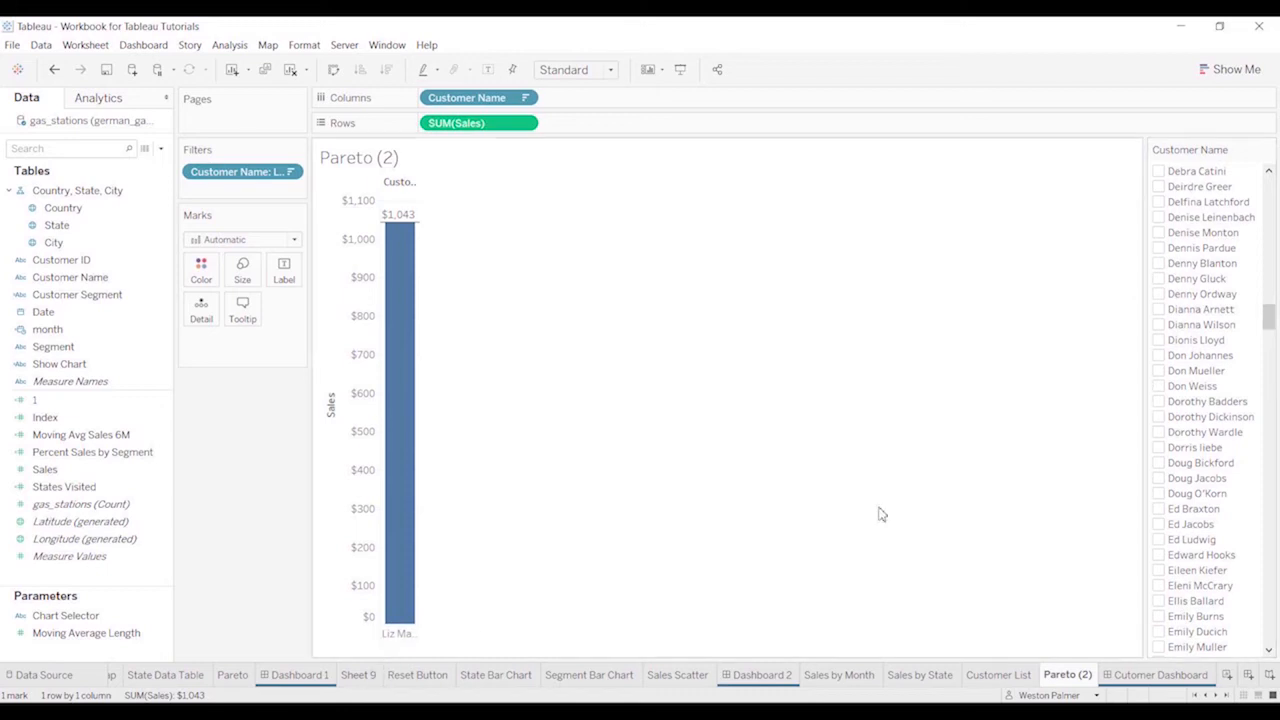
# Toggle the (All) option of the Customer Name filter on, off and on again, ending with every customer selected
pyautogui.moveTo(1266, 312); pyautogui.dragTo(1268, 178)
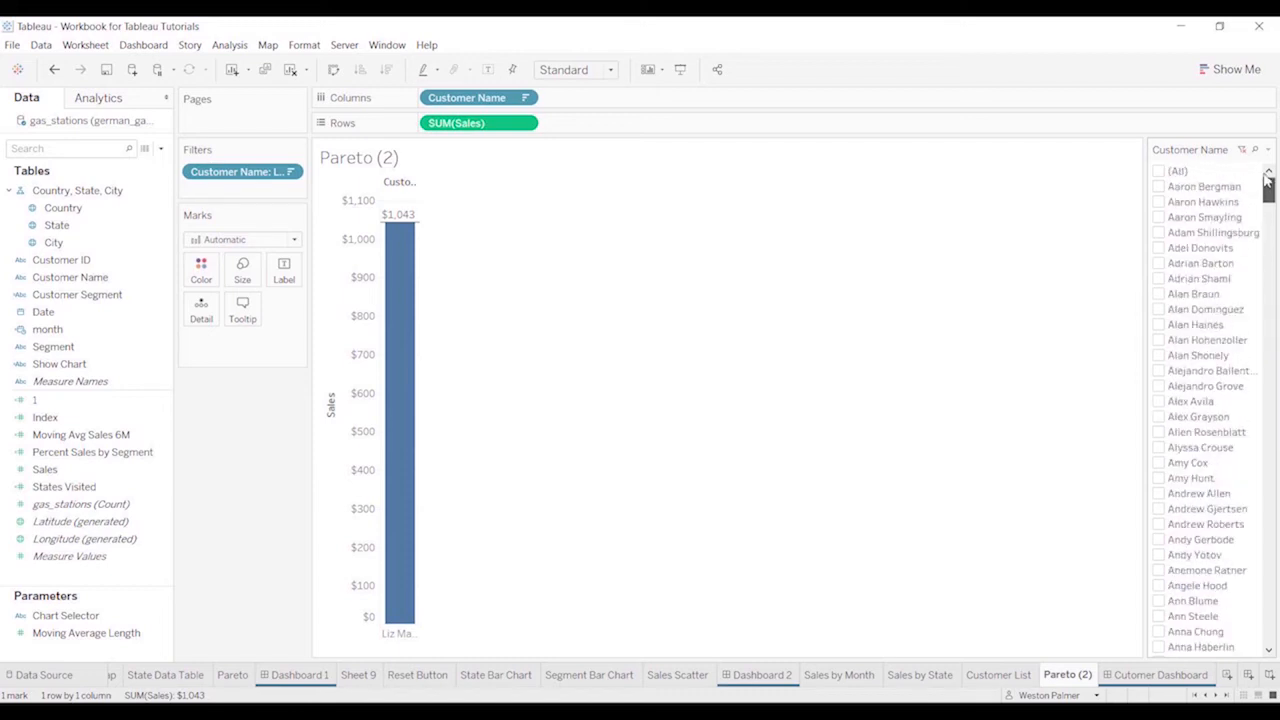
pyautogui.click(1159, 172)
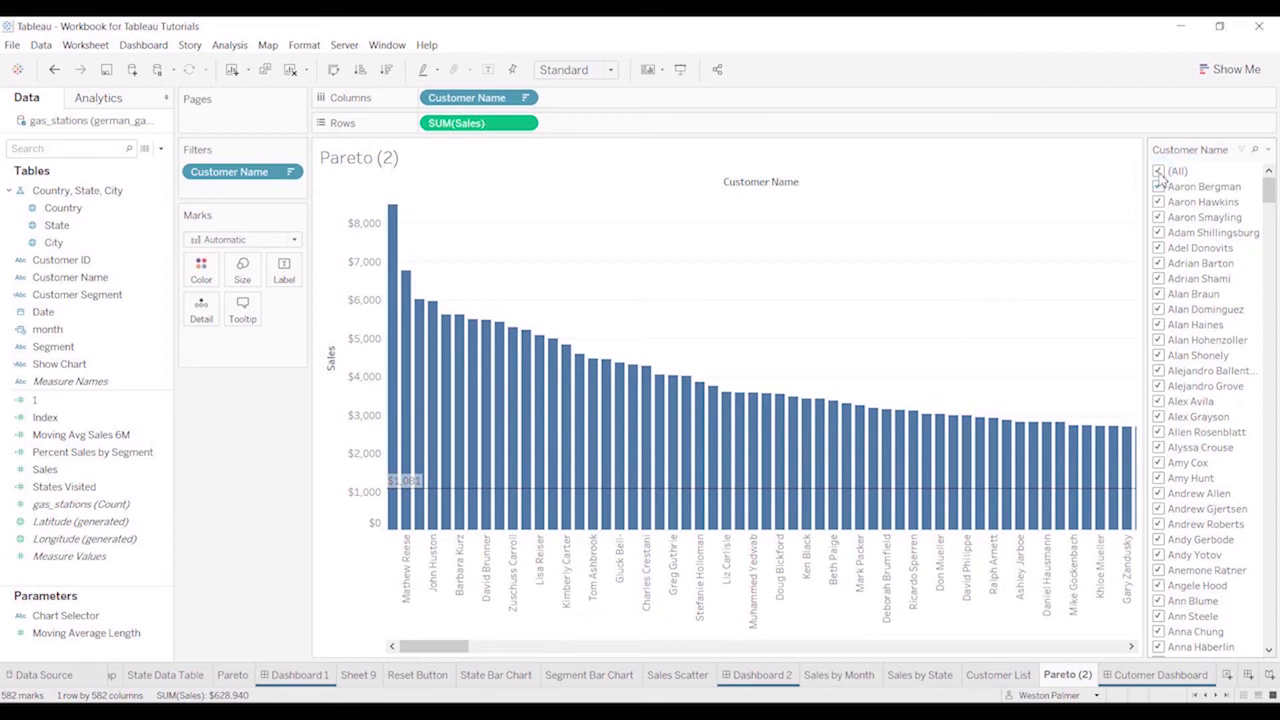
pyautogui.click(1159, 172)
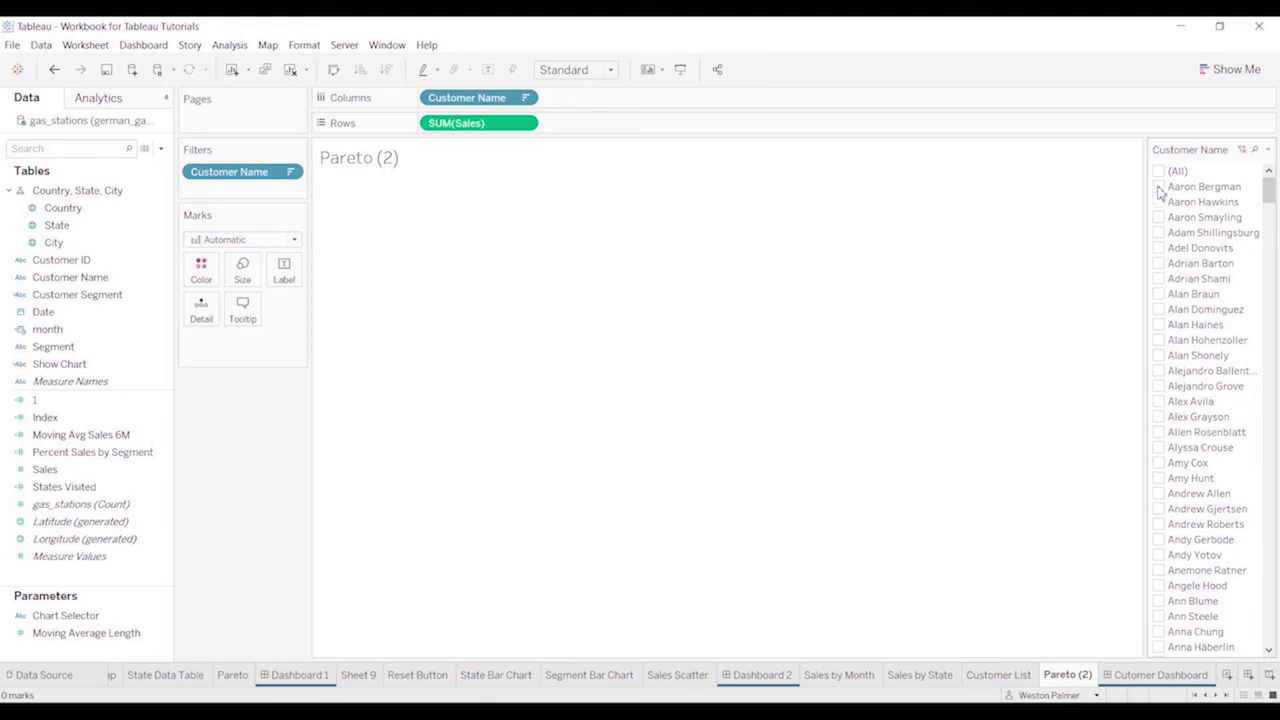
pyautogui.click(1159, 172)
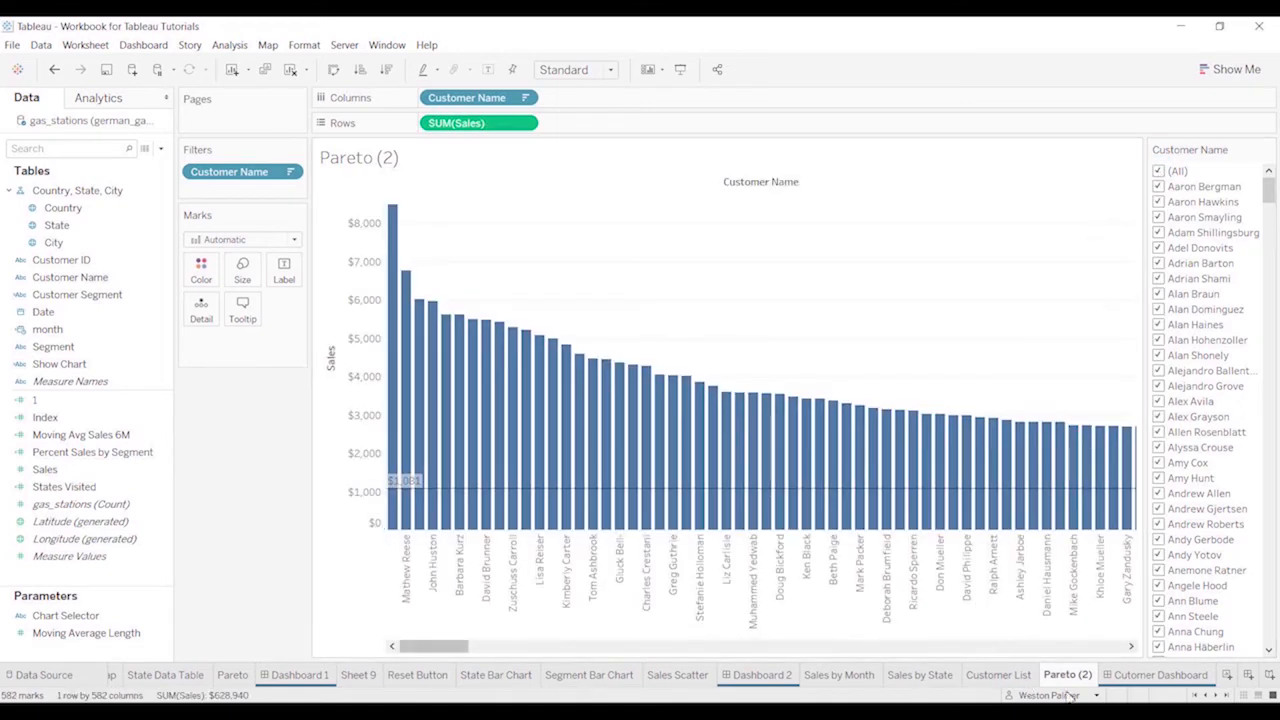
# On the Cutomer Dashboard, add the Sales by Month sheet and place the Sales by State sheet above it
pyautogui.click(1157, 679)
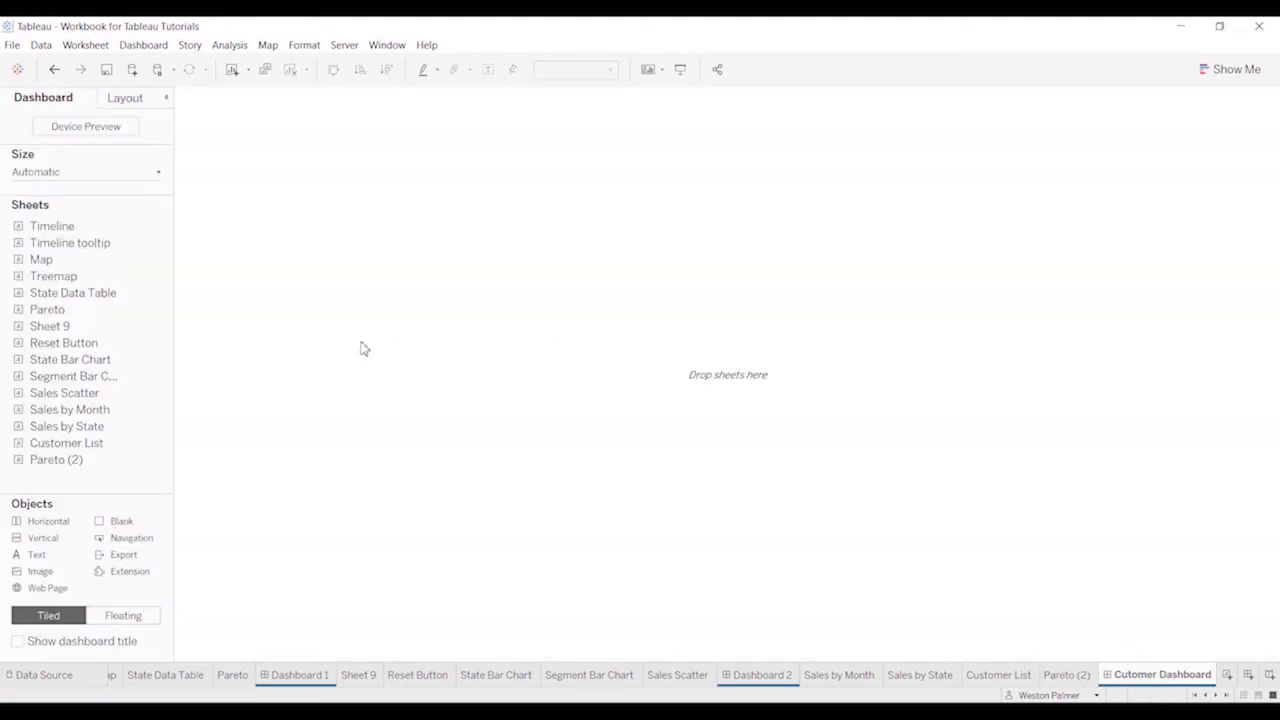
pyautogui.moveTo(47, 450)
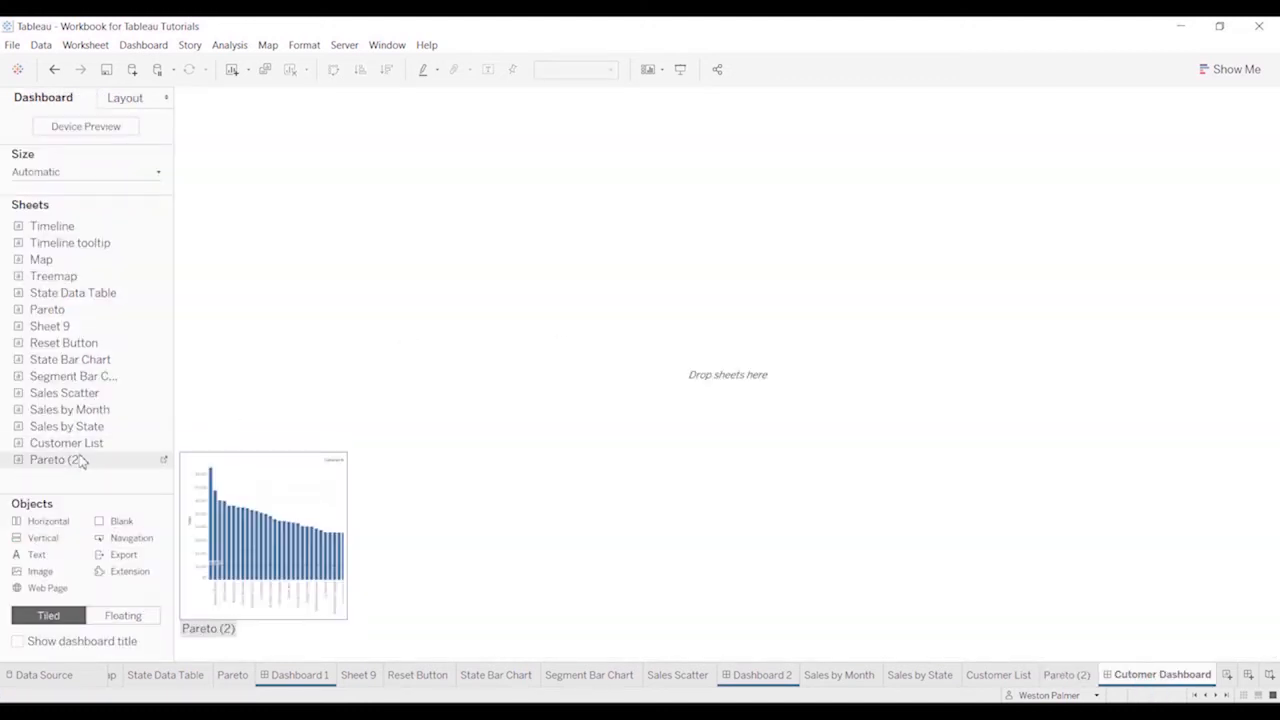
pyautogui.moveTo(75, 409); pyautogui.dragTo(255, 372)
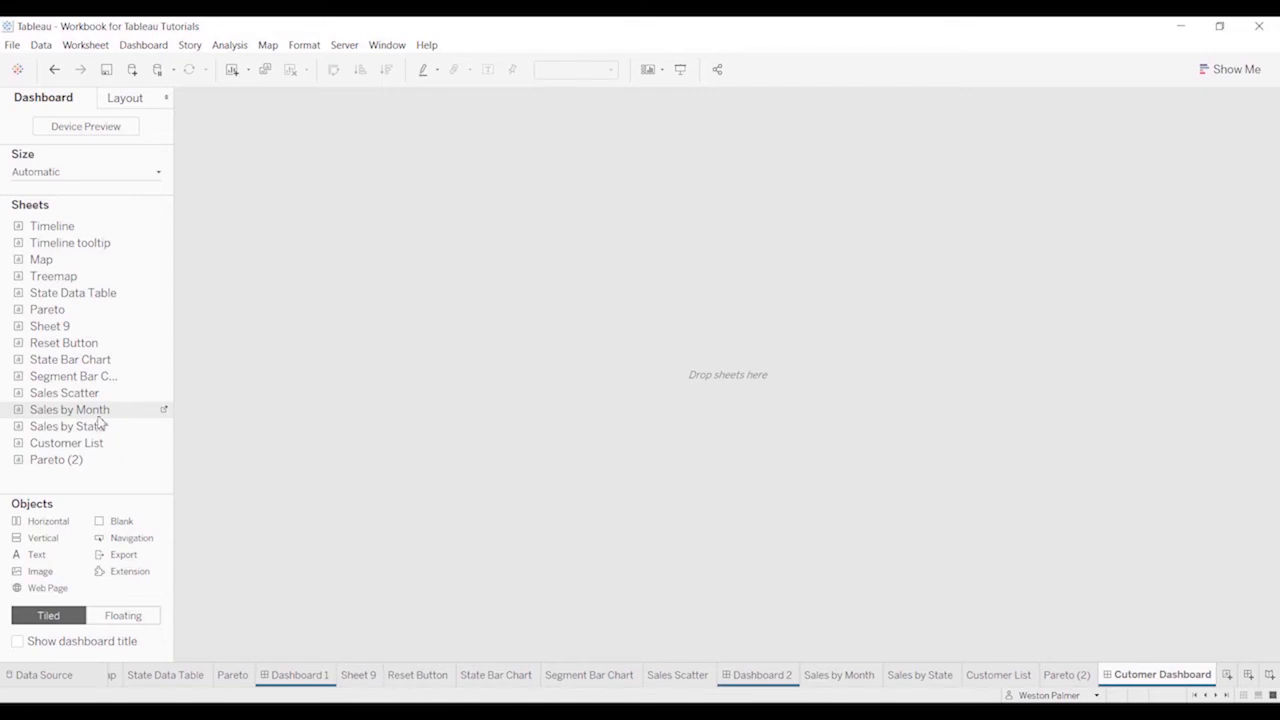
pyautogui.moveTo(92, 426); pyautogui.dragTo(706, 265)
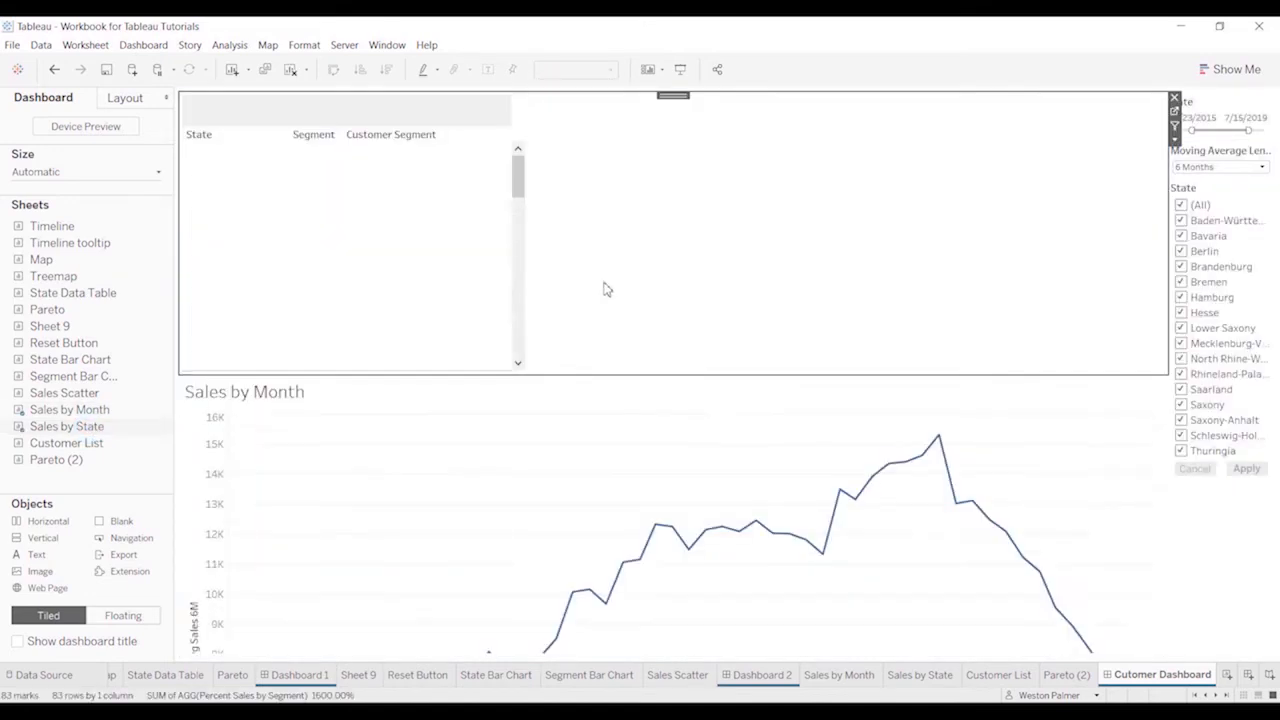
# Add the Customer List sheet to the left of Sales by Month and Pareto (2) to the right of Sales by State
pyautogui.moveTo(100, 460)
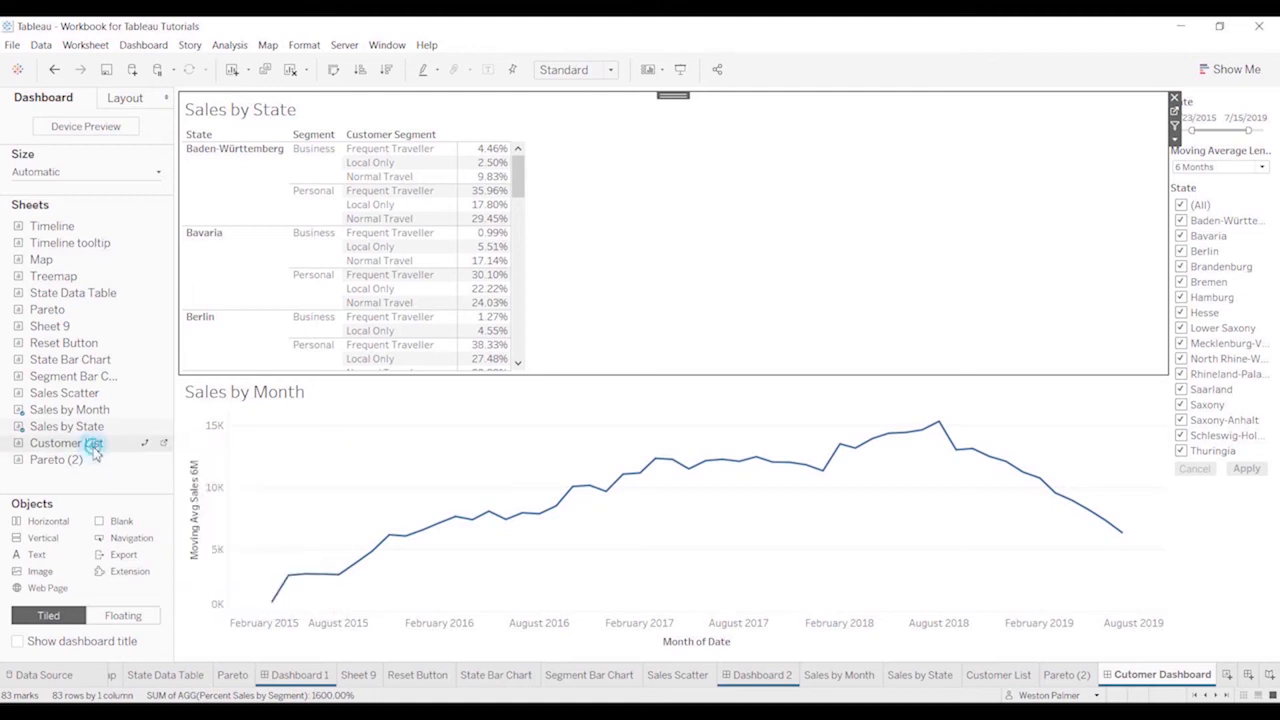
pyautogui.moveTo(94, 443); pyautogui.dragTo(295, 528)
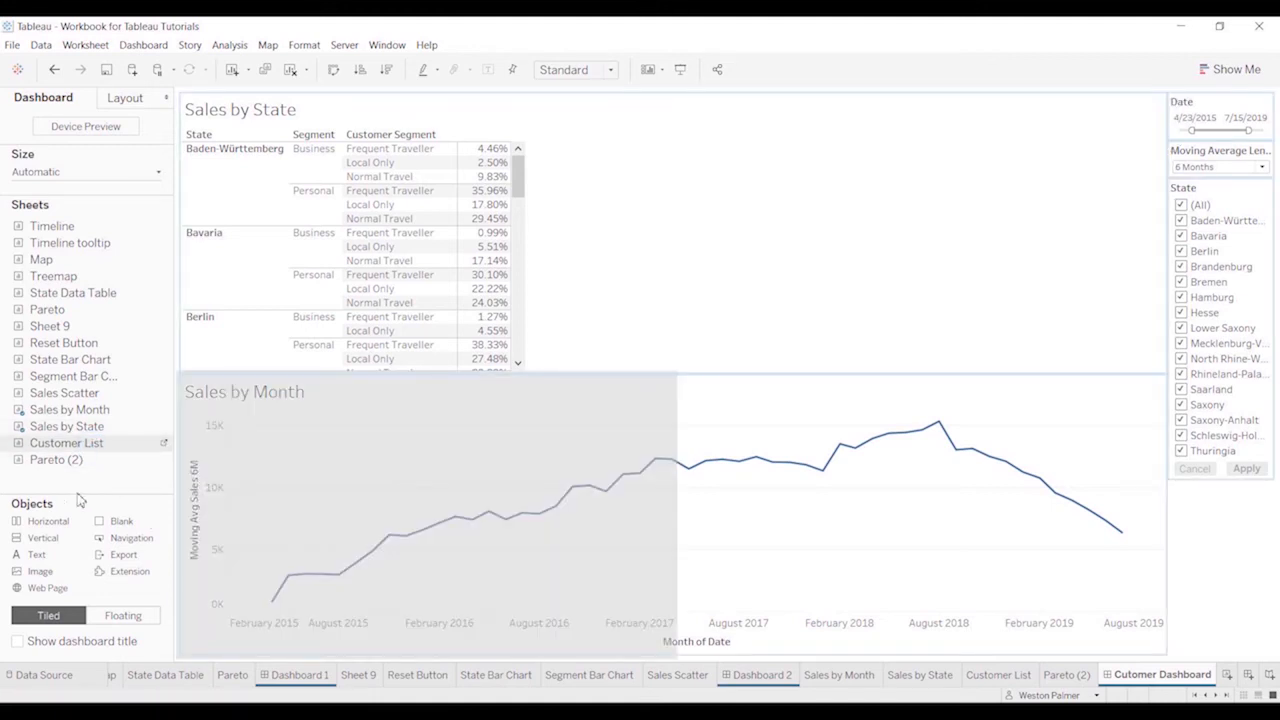
pyautogui.moveTo(80, 500); pyautogui.dragTo(78, 497)
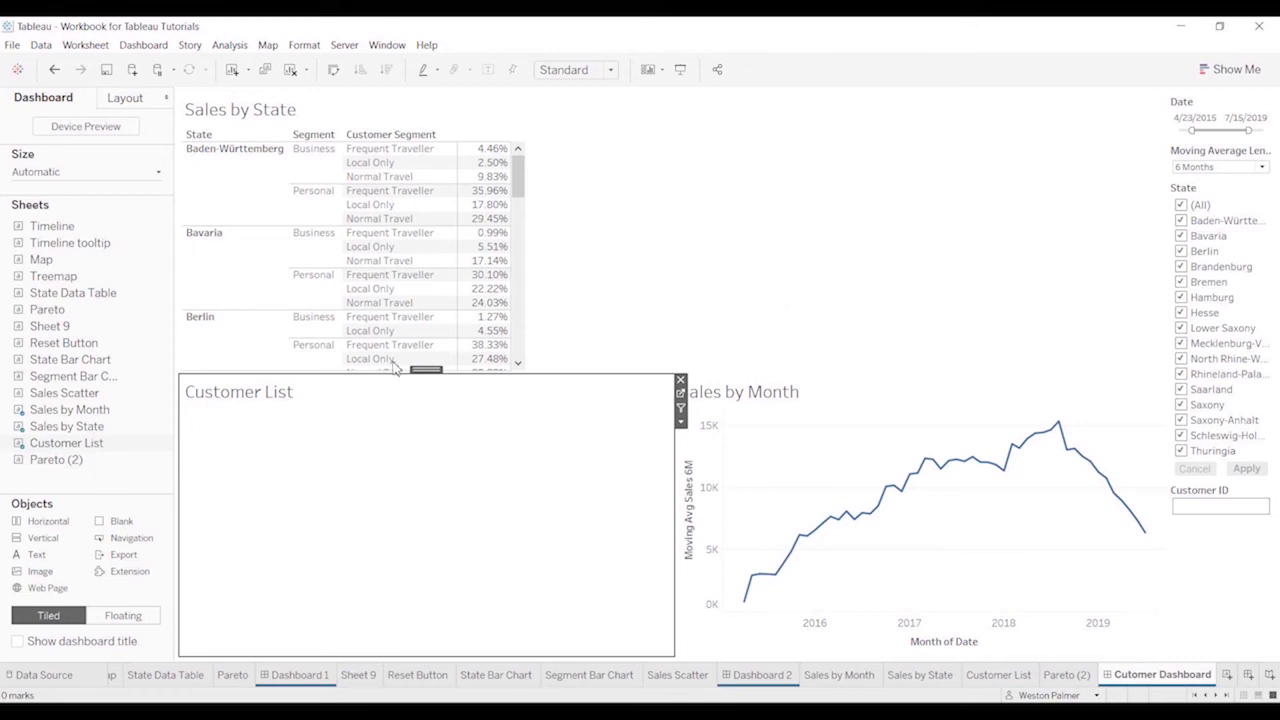
pyautogui.moveTo(50, 460); pyautogui.dragTo(833, 226)
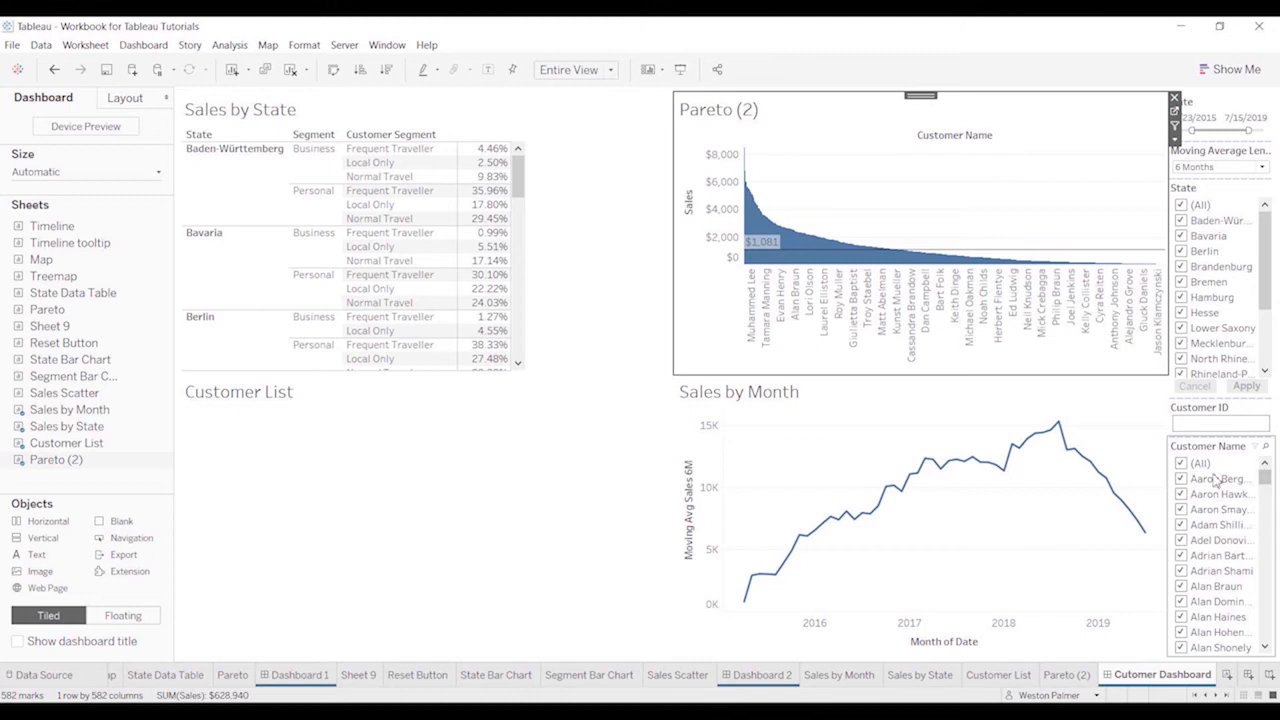
# Check which filters the Sales by Month and Sales by State worksheets use, and return to the Cutomer Dashboard
pyautogui.click(1233, 195)
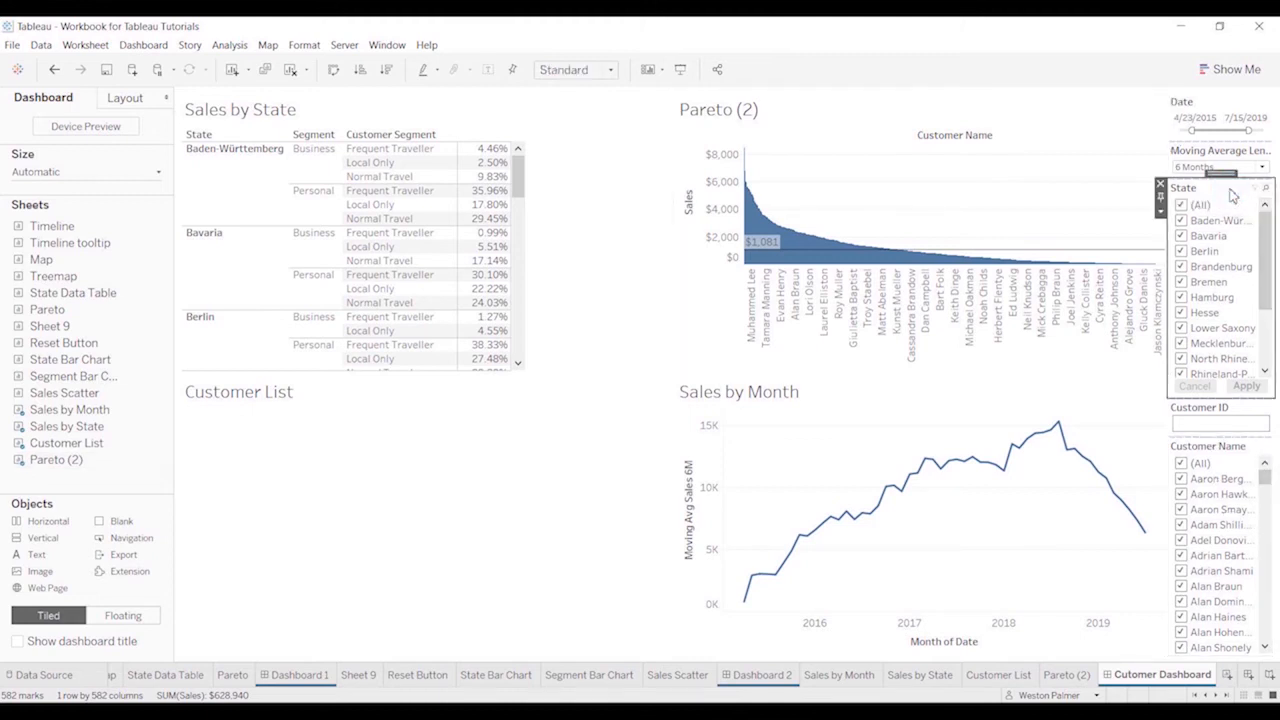
pyautogui.click(848, 676)
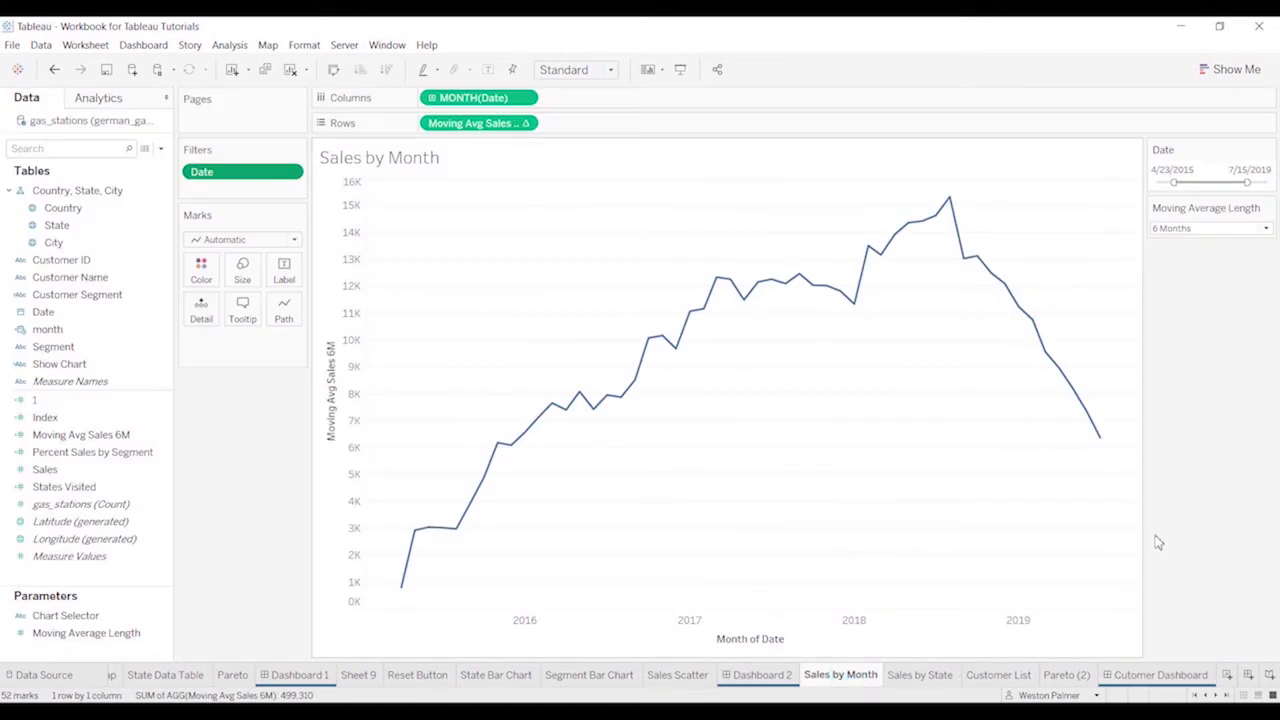
pyautogui.click(912, 676)
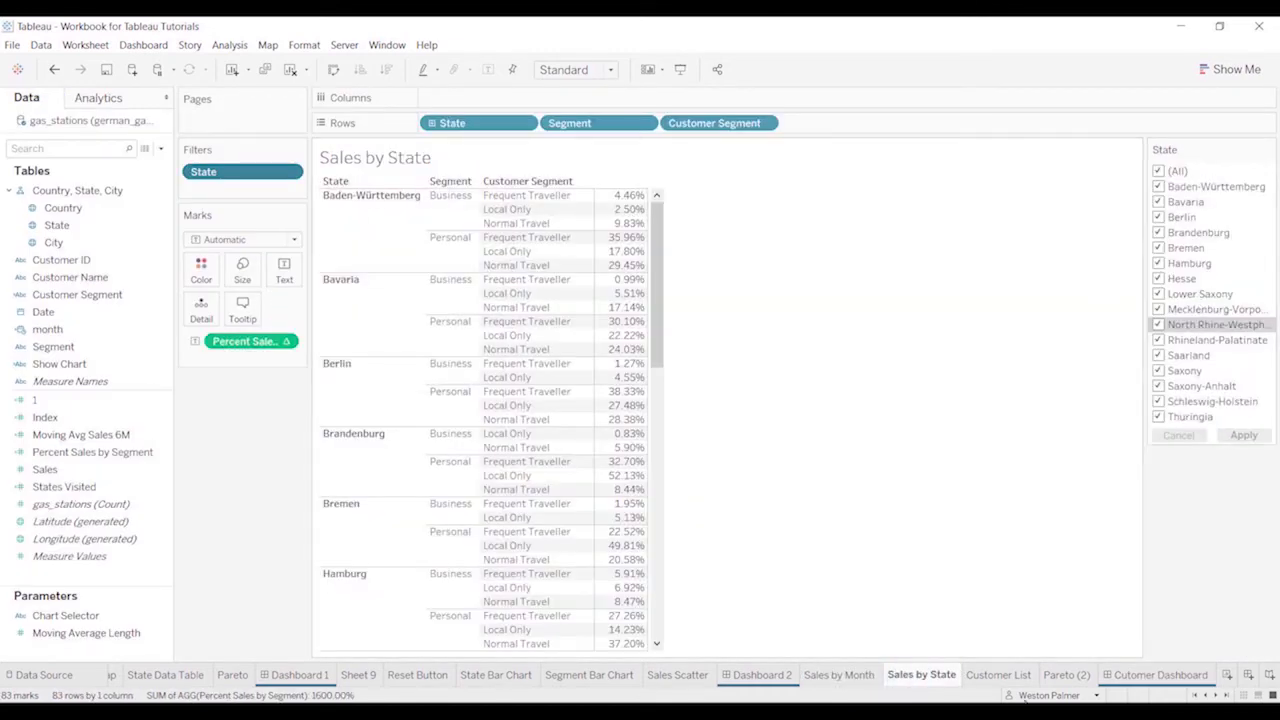
pyautogui.click(1140, 676)
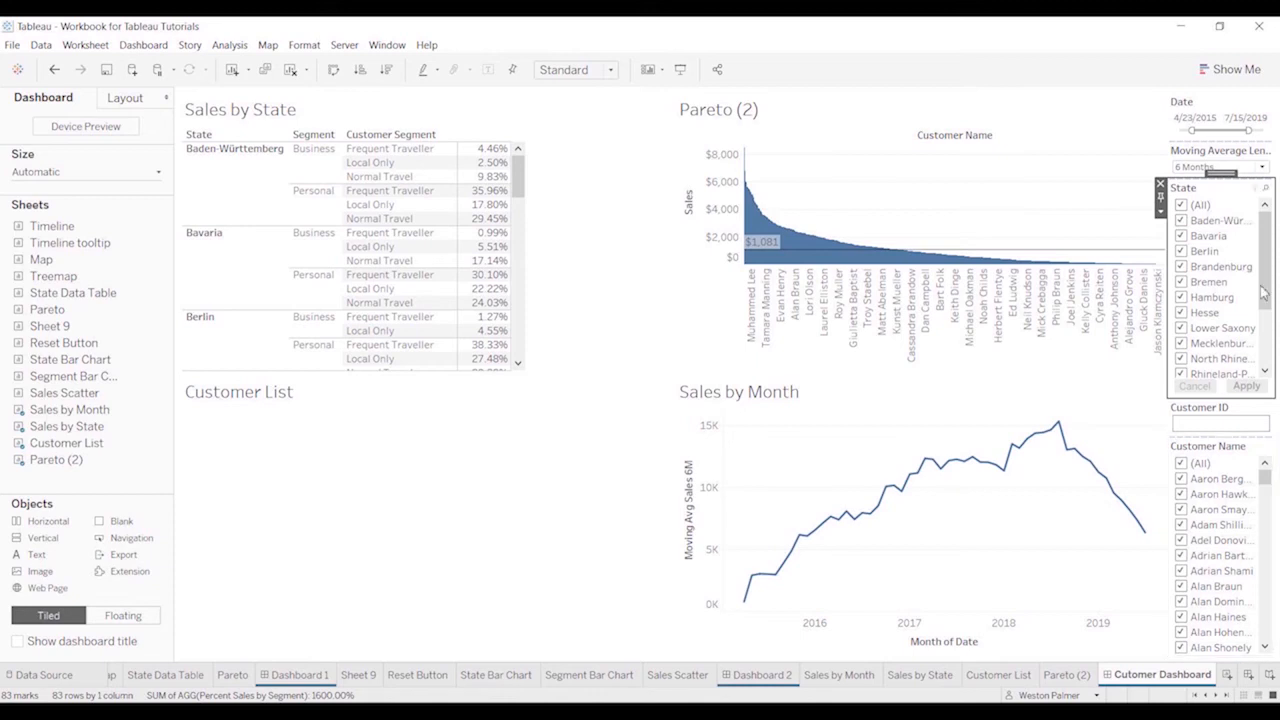
# Change the State and Customer Name filters on the dashboard to the Multiple Values (dropdown) format
pyautogui.click(1161, 213)
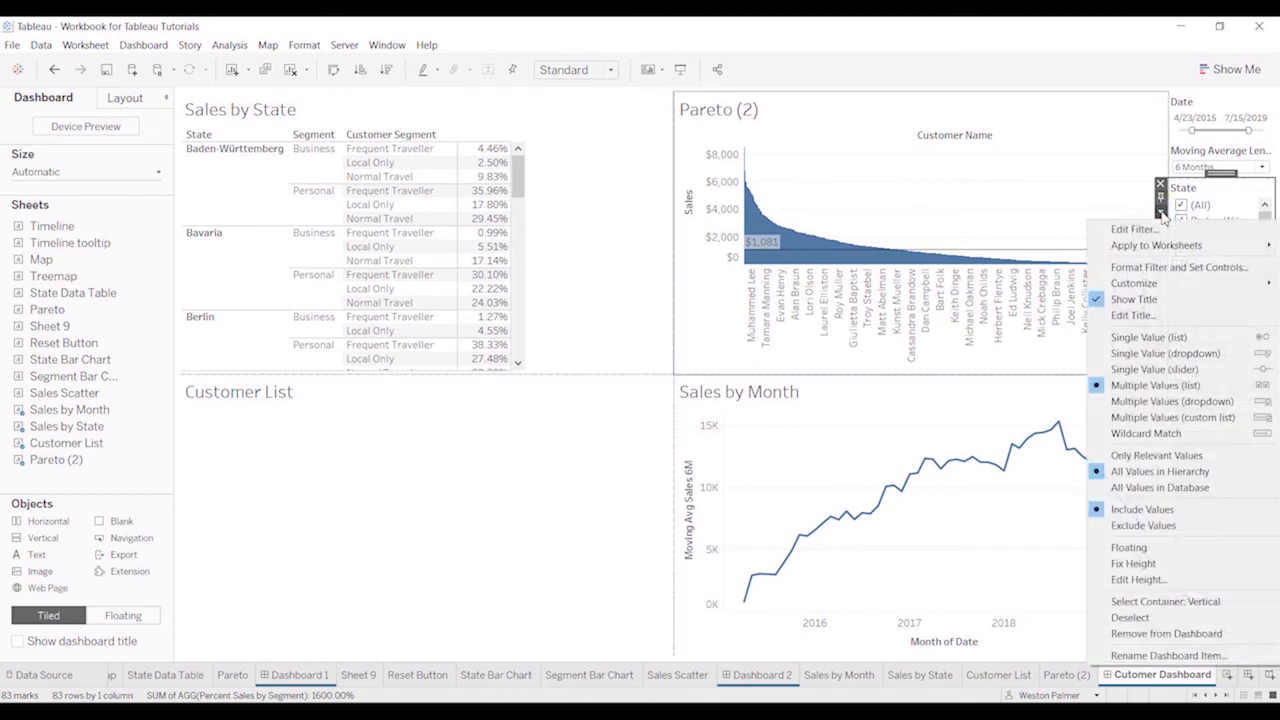
pyautogui.click(1170, 401)
pyautogui.click(1180, 272)
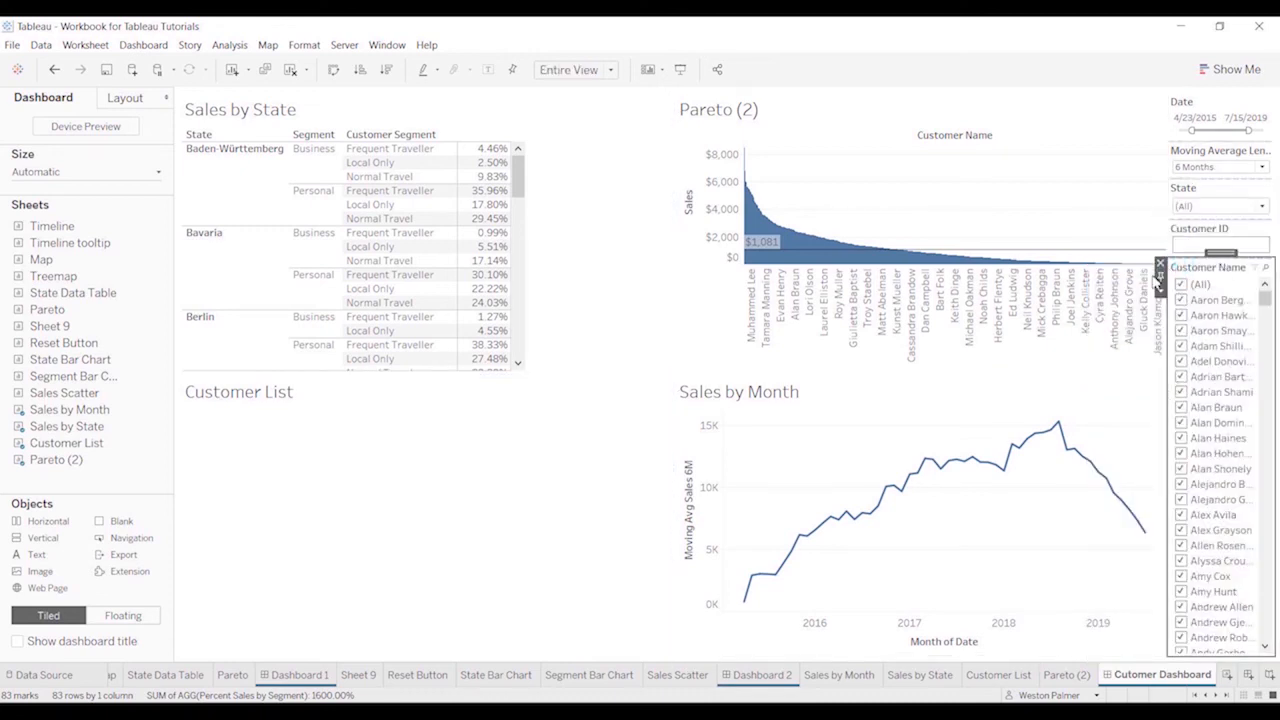
pyautogui.click(1161, 292)
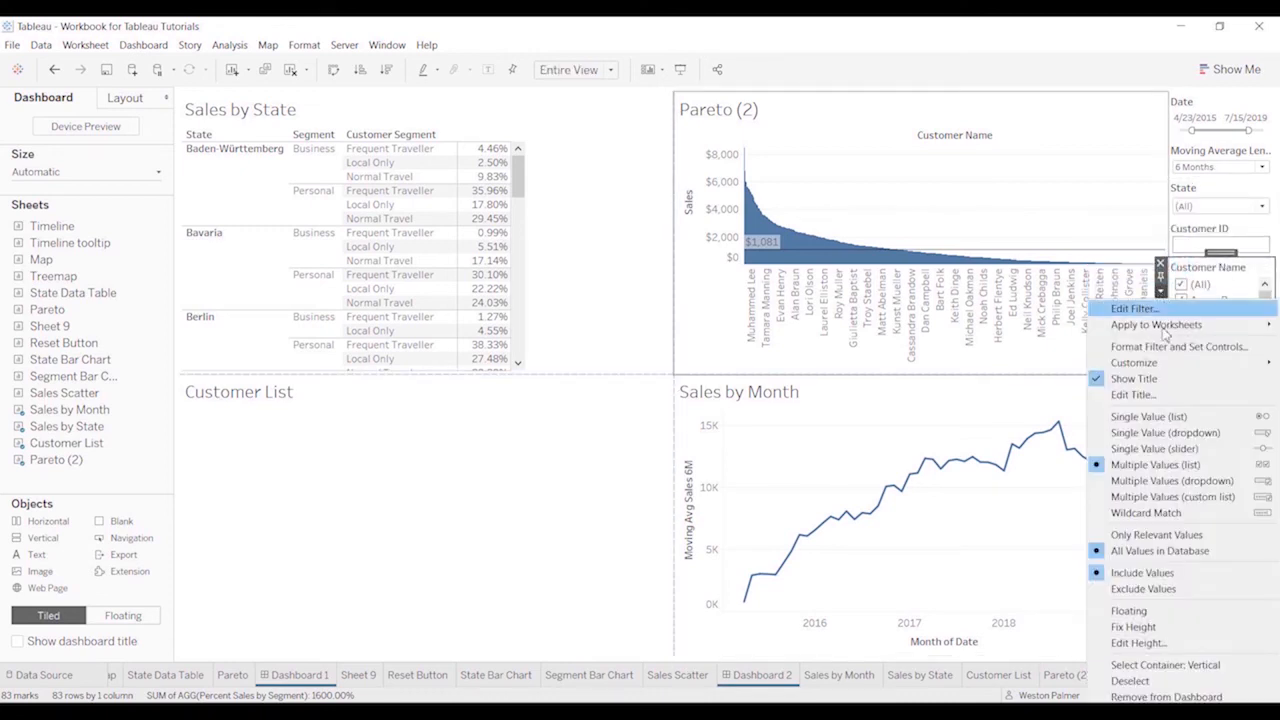
pyautogui.click(1177, 476)
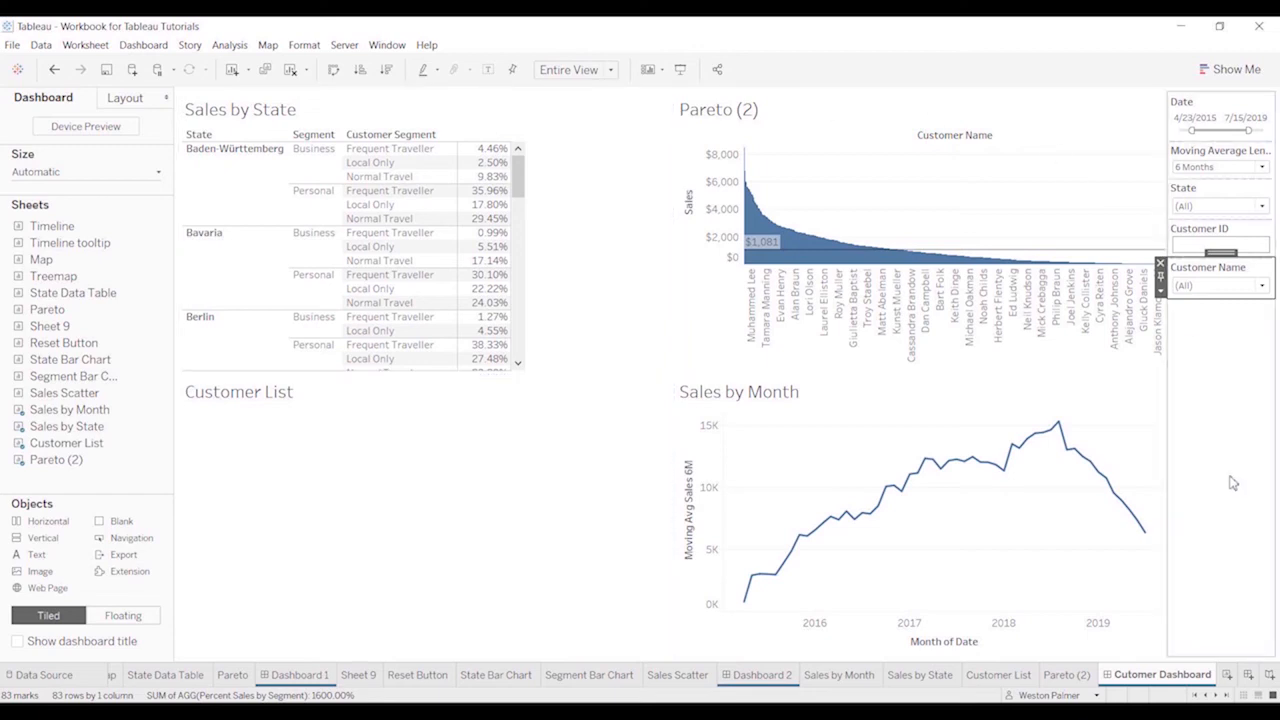
pyautogui.click(1241, 357)
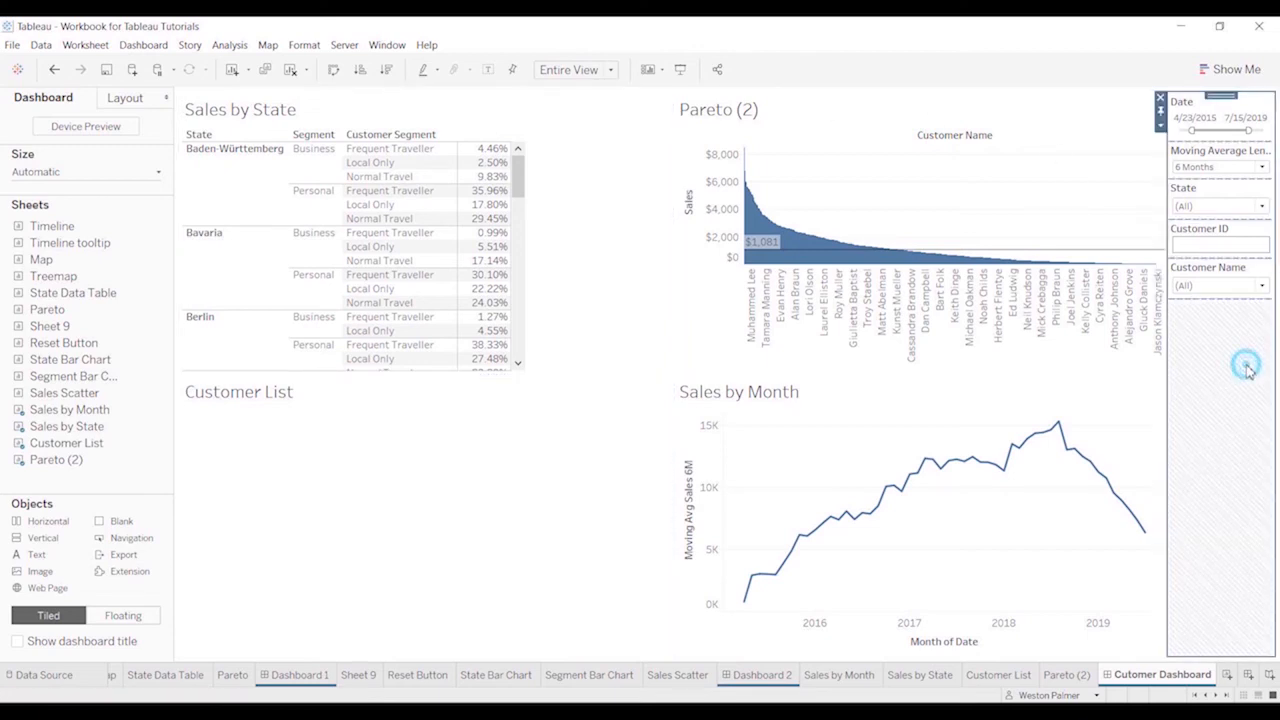
# Clear all states in the State filter, select only Hamburg and apply the selection
pyautogui.click(1263, 207)
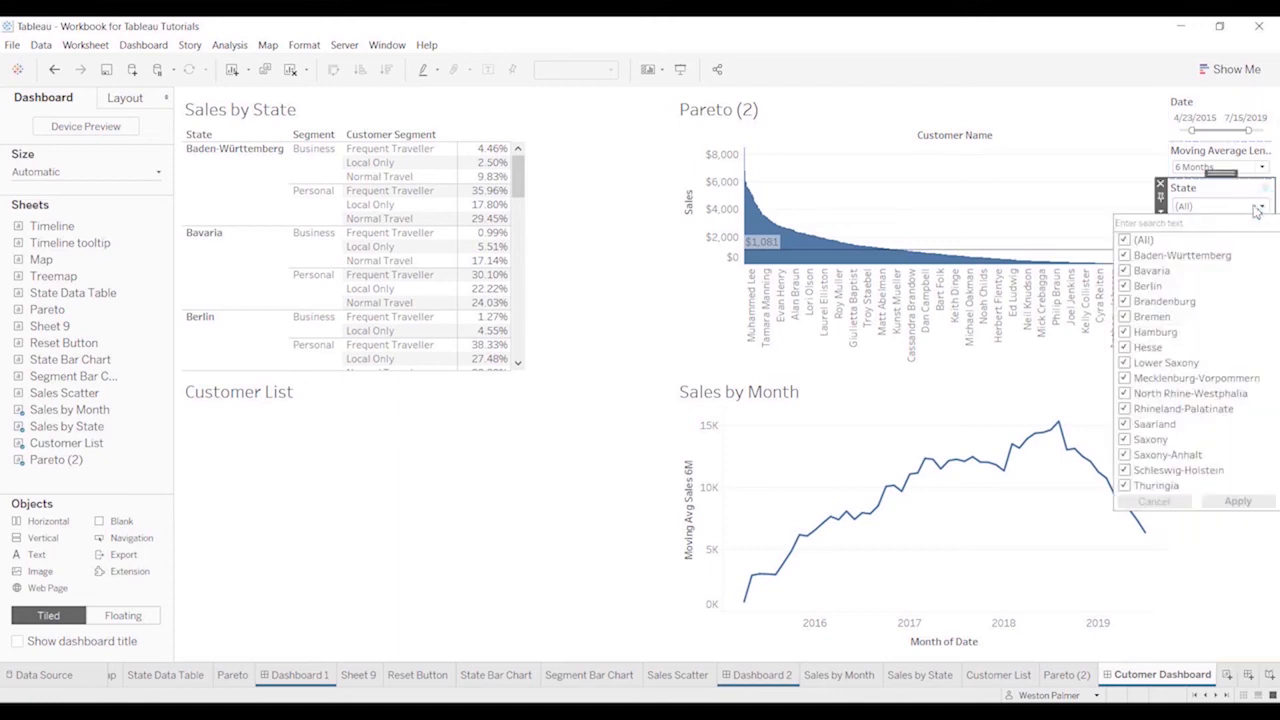
pyautogui.click(1126, 241)
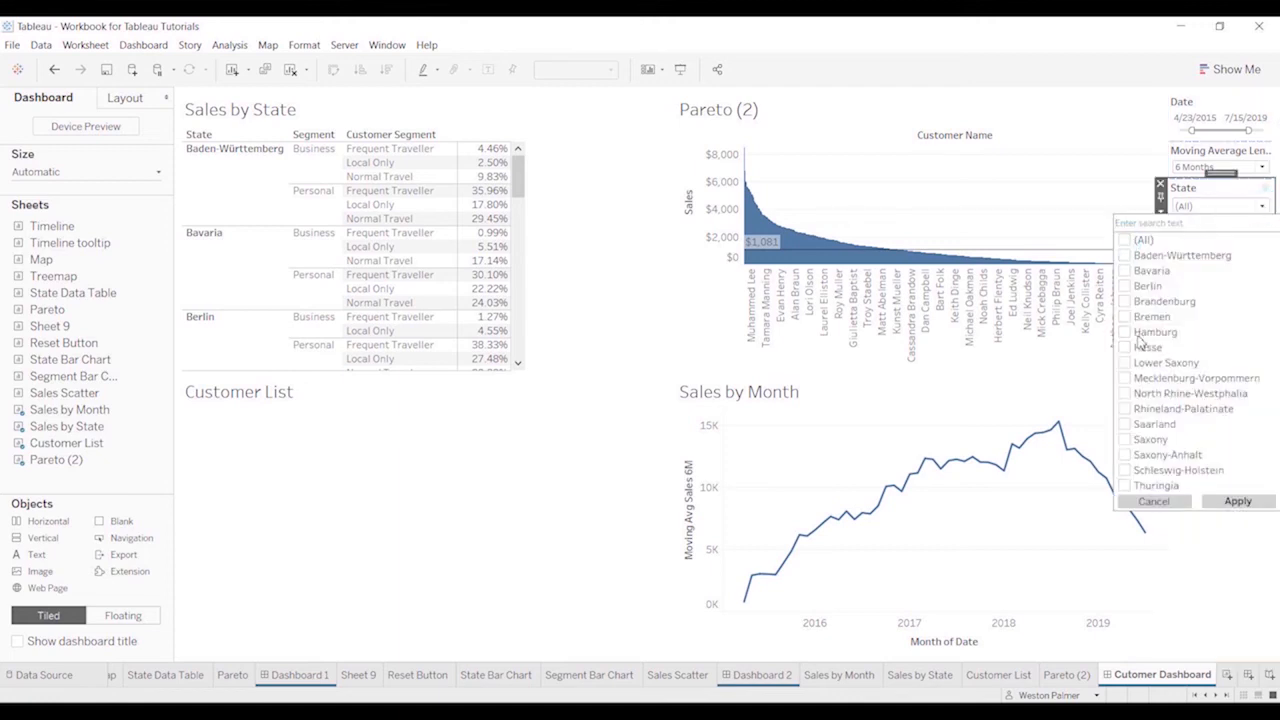
pyautogui.click(1125, 333)
pyautogui.click(1245, 508)
pyautogui.click(1207, 565)
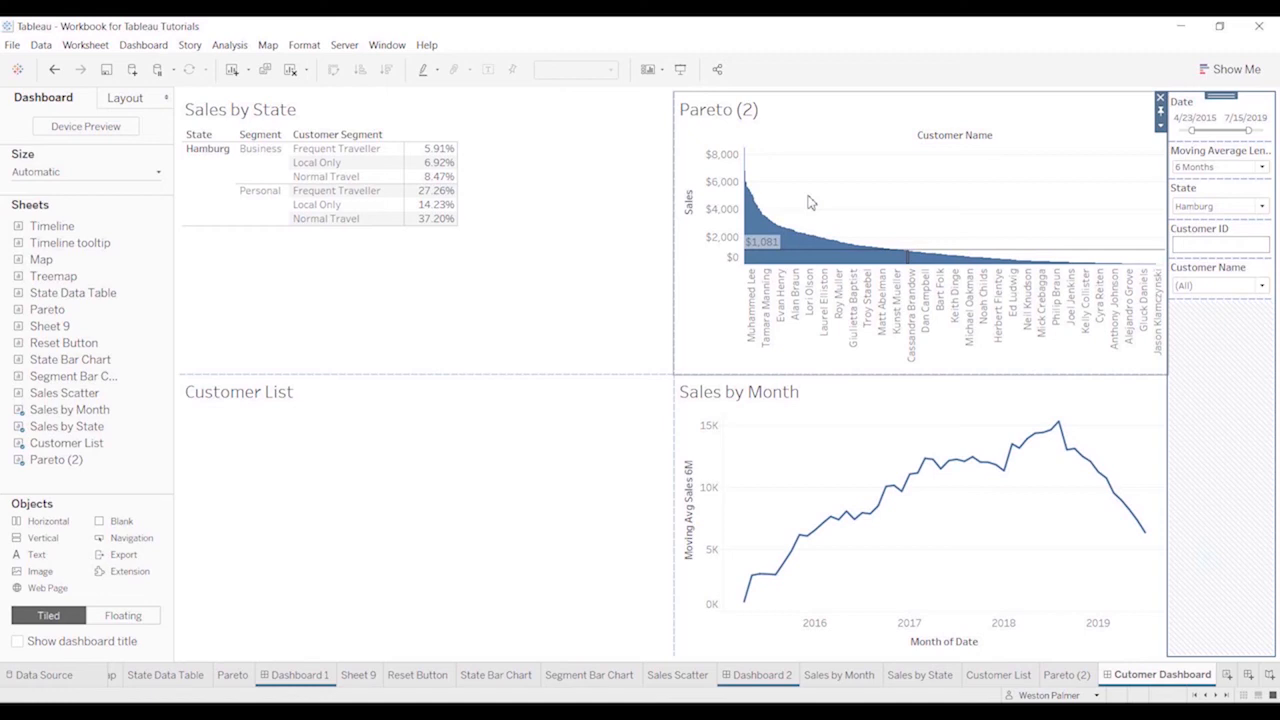
# Inspect the Sales by State, Pareto (2), Sales by Month and Customer List sheets on the dashboard for their filter options
pyautogui.click(607, 150)
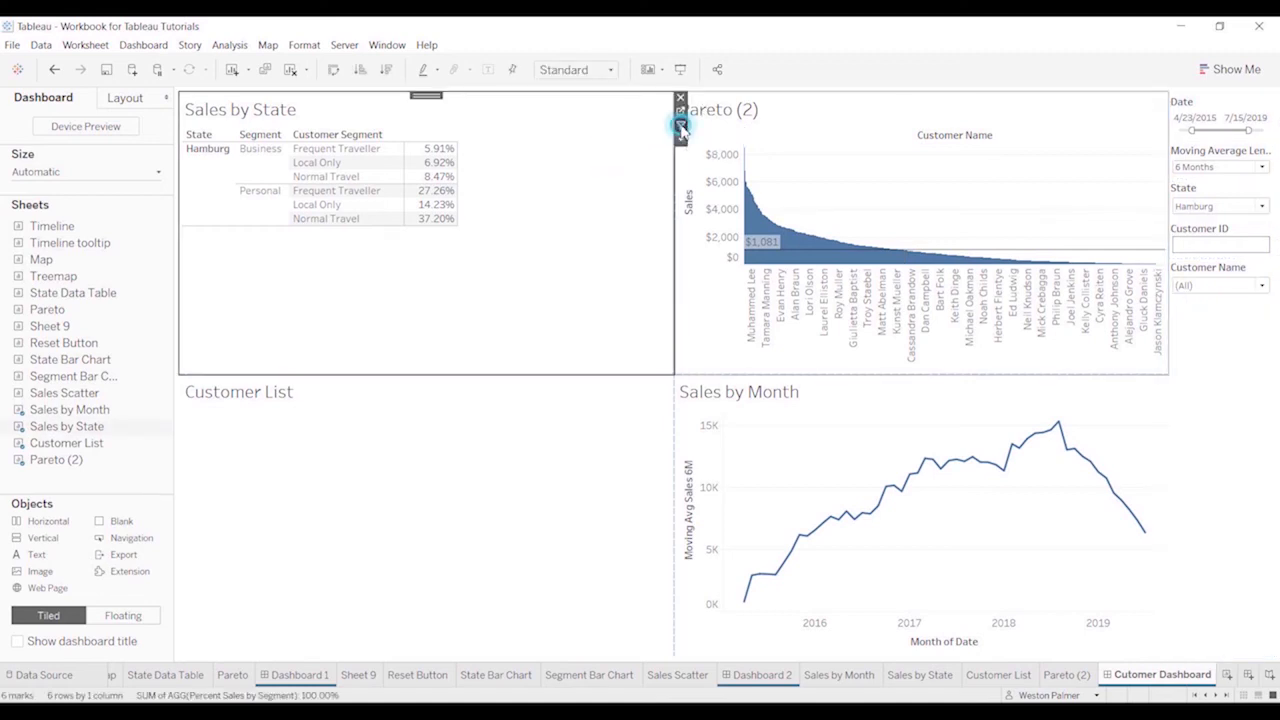
pyautogui.click(829, 109)
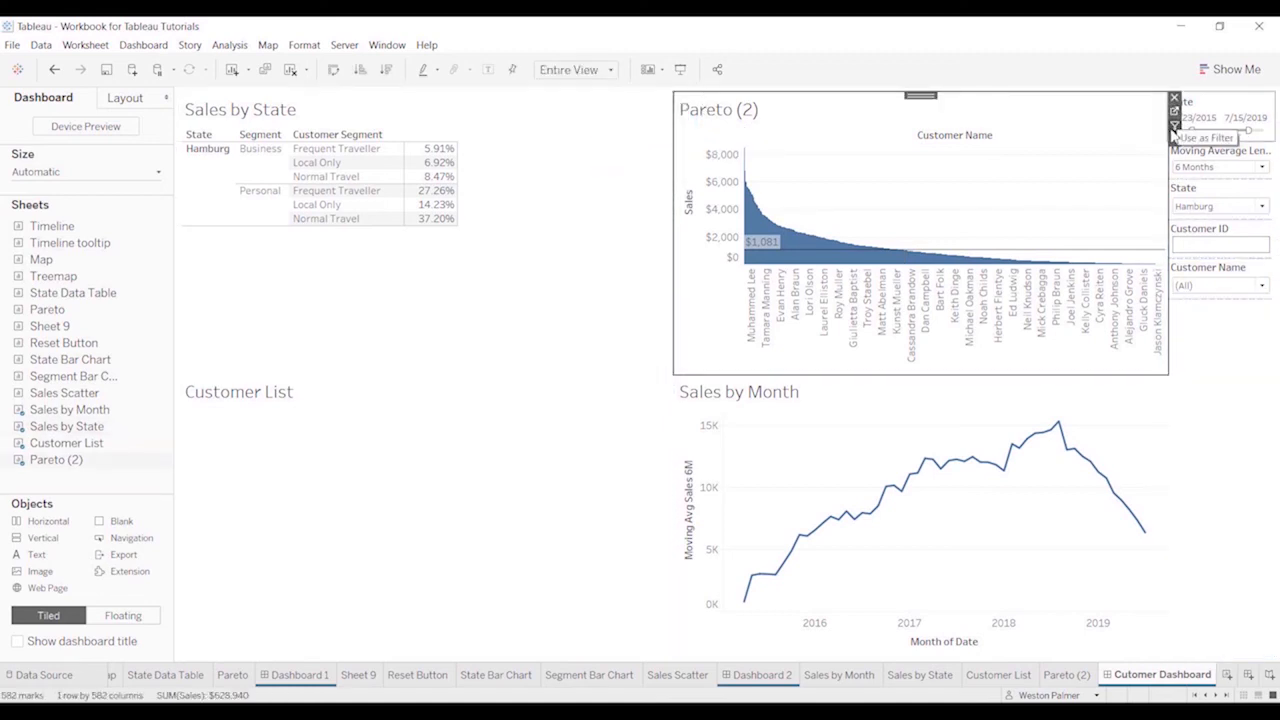
pyautogui.click(1128, 447)
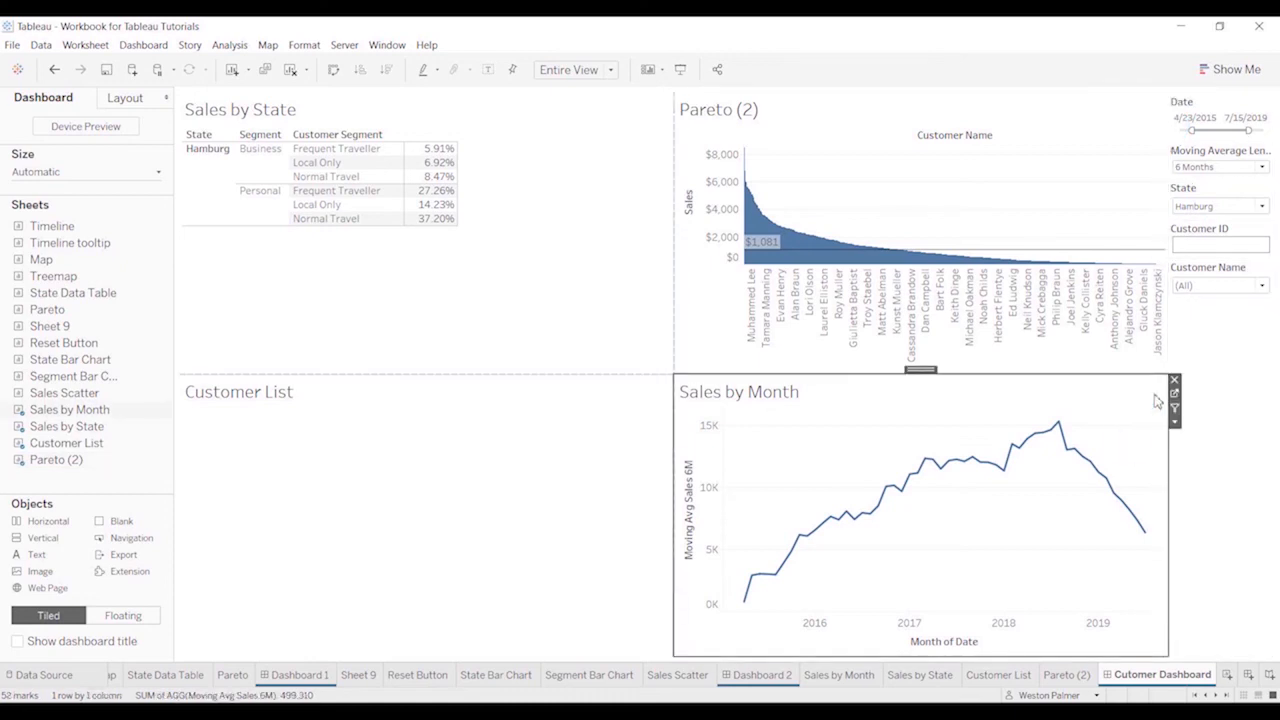
pyautogui.click(651, 420)
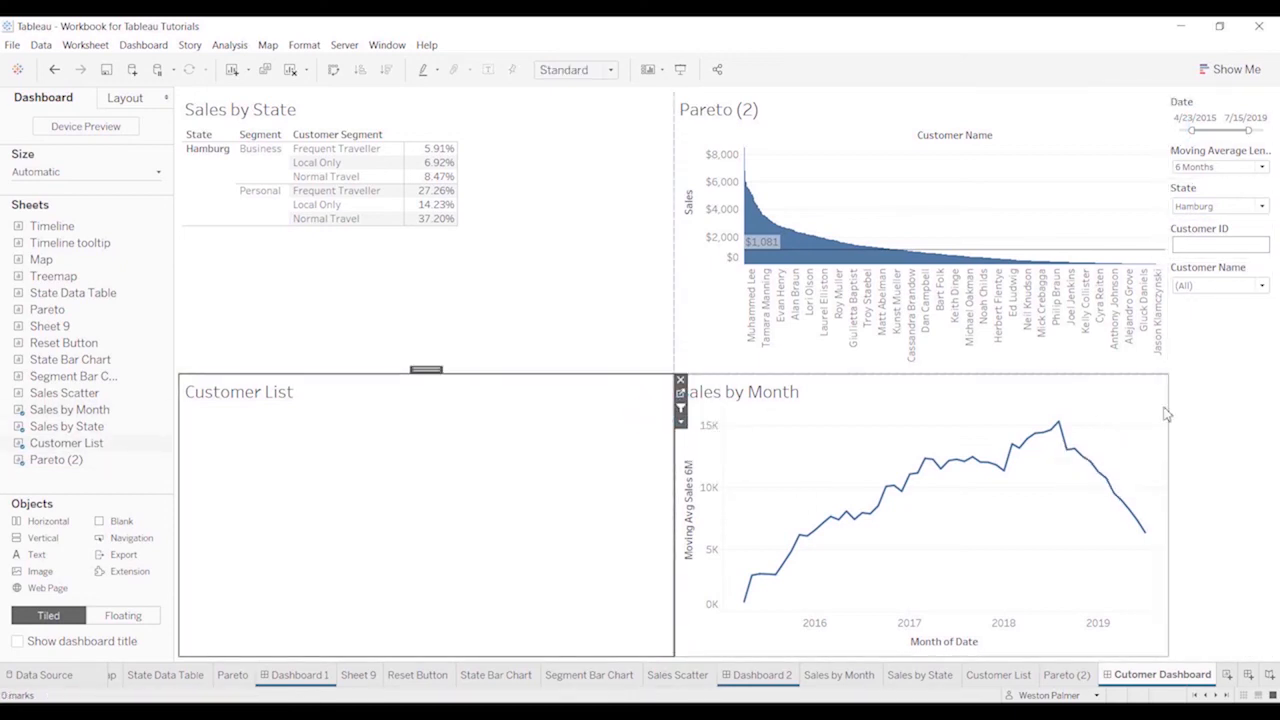
pyautogui.click(1222, 397)
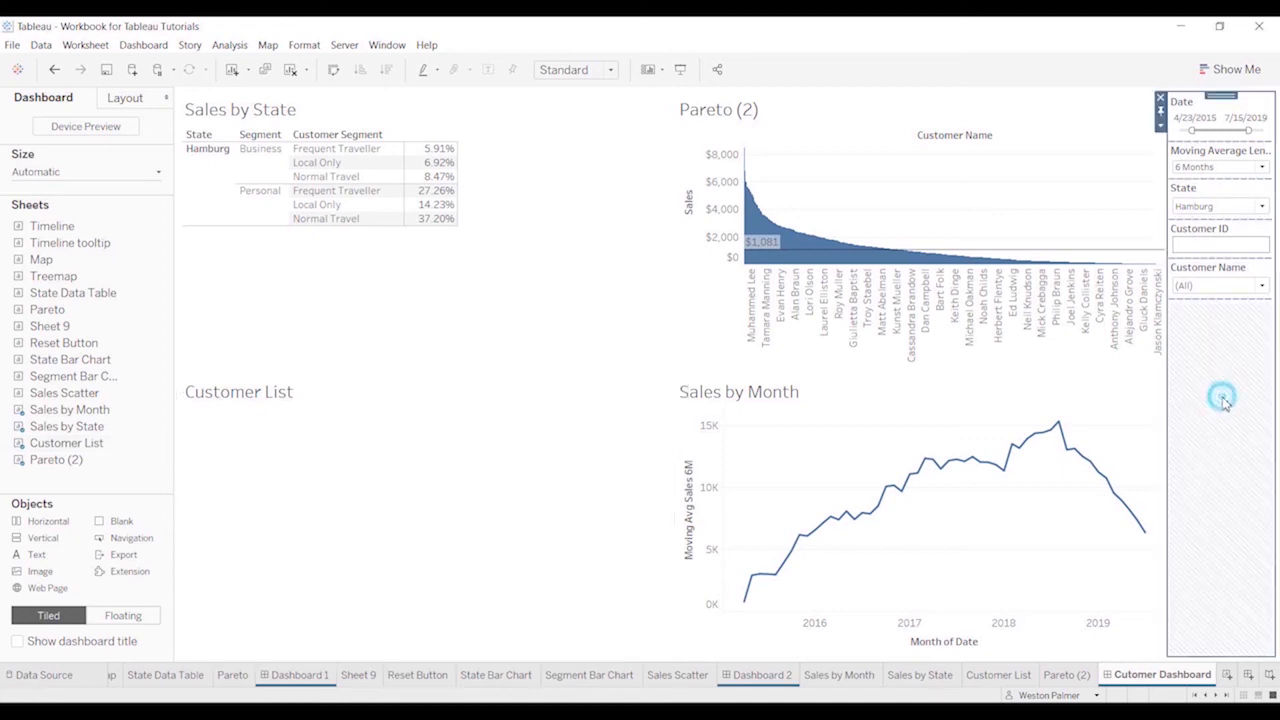
# Replace Hamburg with Hesse in the State filter and apply the selection
pyautogui.click(1266, 207)
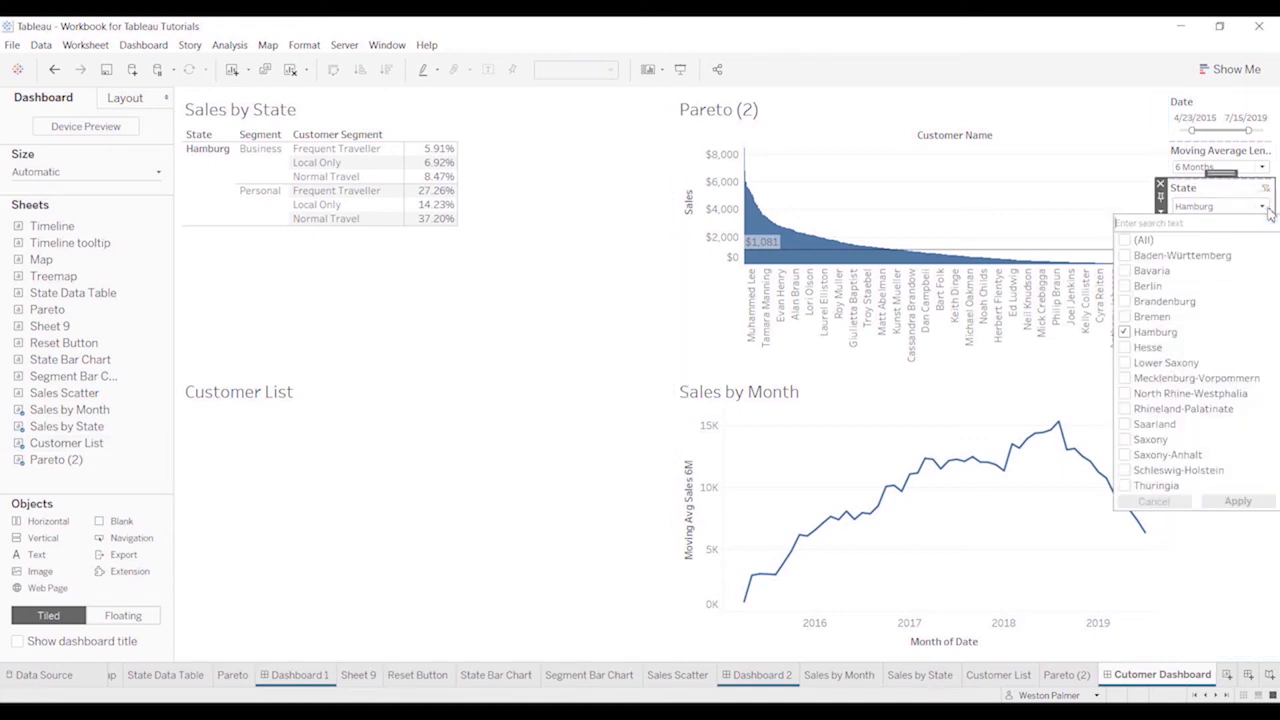
pyautogui.click(1125, 333)
pyautogui.click(1125, 333)
pyautogui.click(1125, 333)
pyautogui.click(1125, 347)
pyautogui.click(1245, 502)
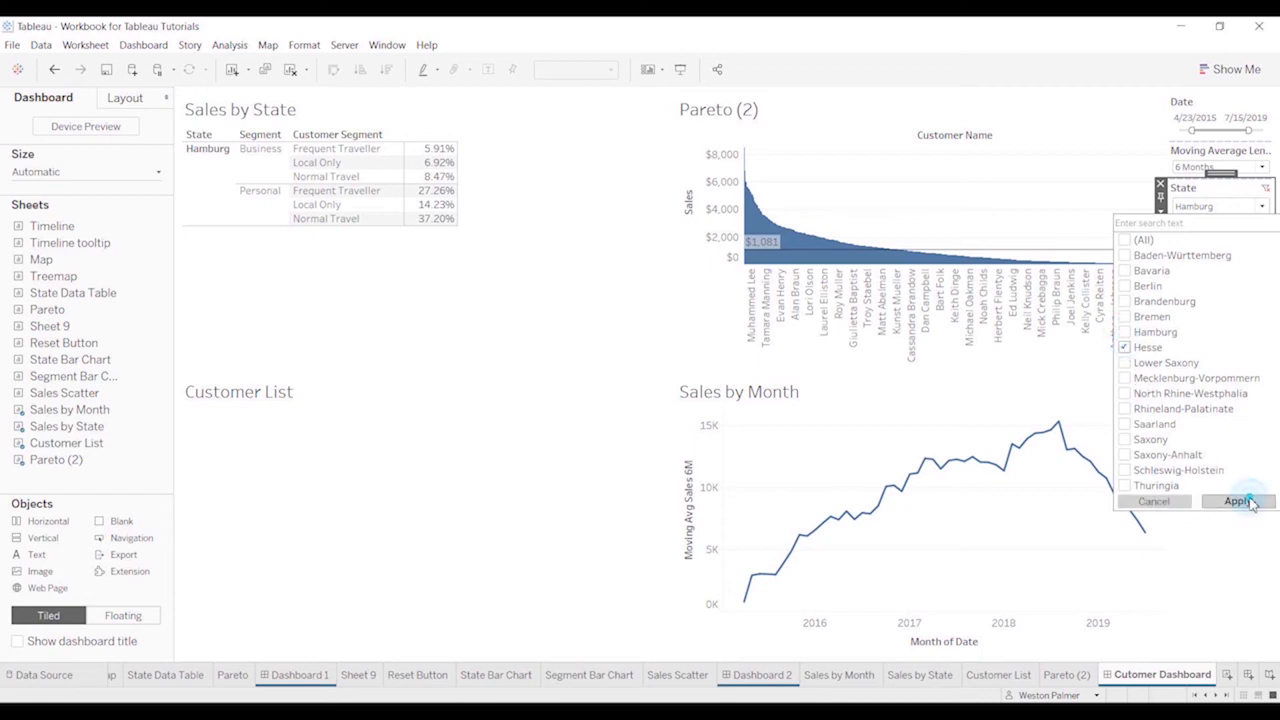
pyautogui.click(1245, 557)
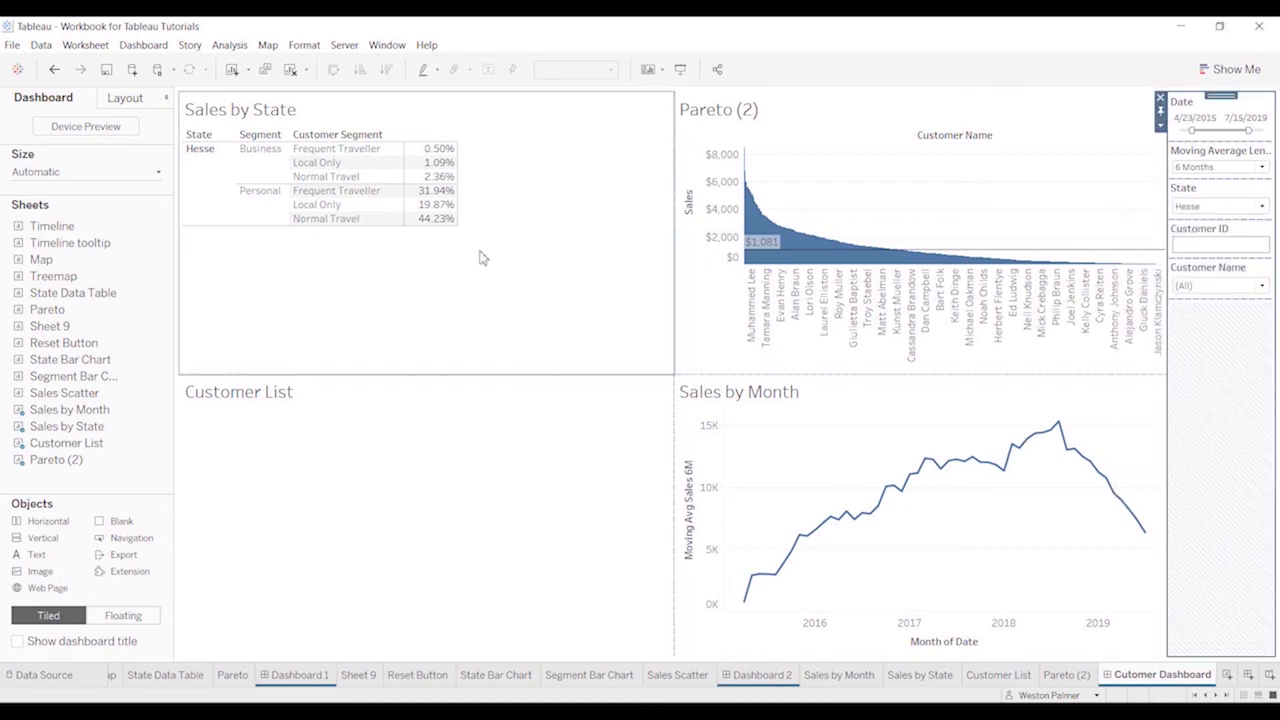
# Browse the customers offered in the Customer Name filter's dropdown list
pyautogui.click(1262, 285)
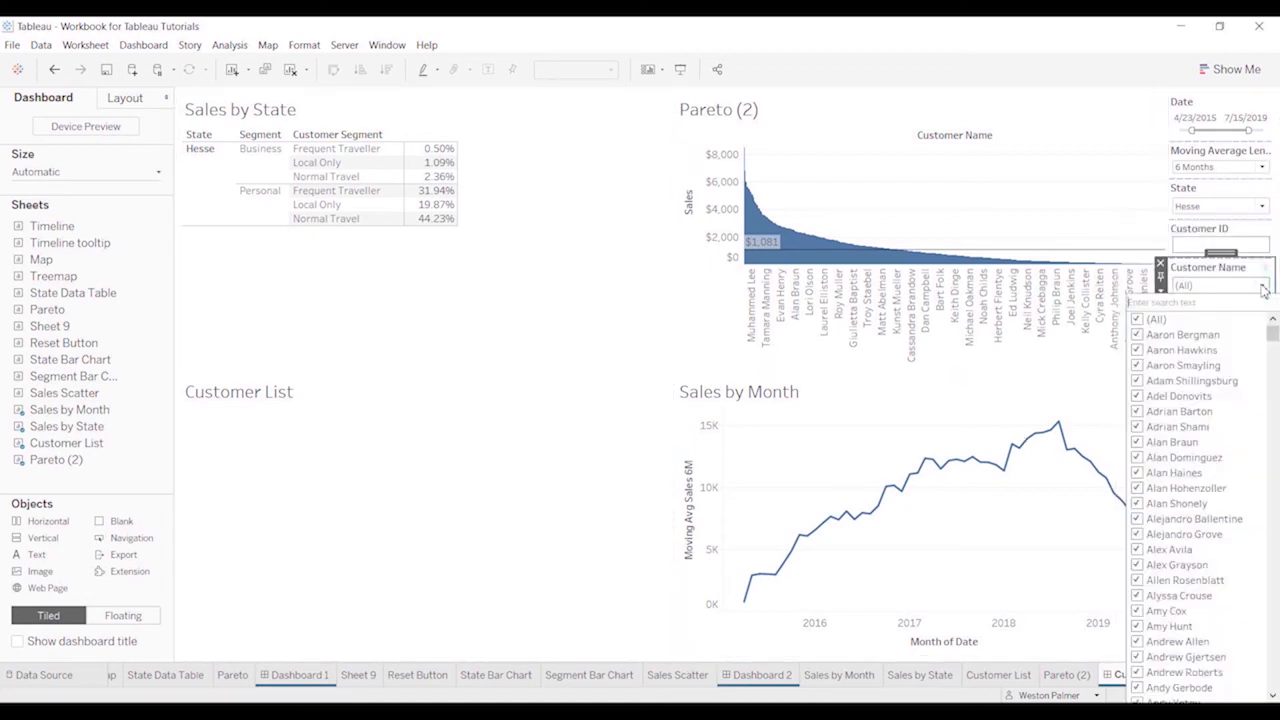
pyautogui.moveTo(1273, 325)
pyautogui.mouseDown()
pyautogui.moveTo(1273, 681)
pyautogui.moveTo(1273, 330)
pyautogui.mouseUp()
pyautogui.moveTo(1228, 265); pyautogui.dragTo(1258, 285)
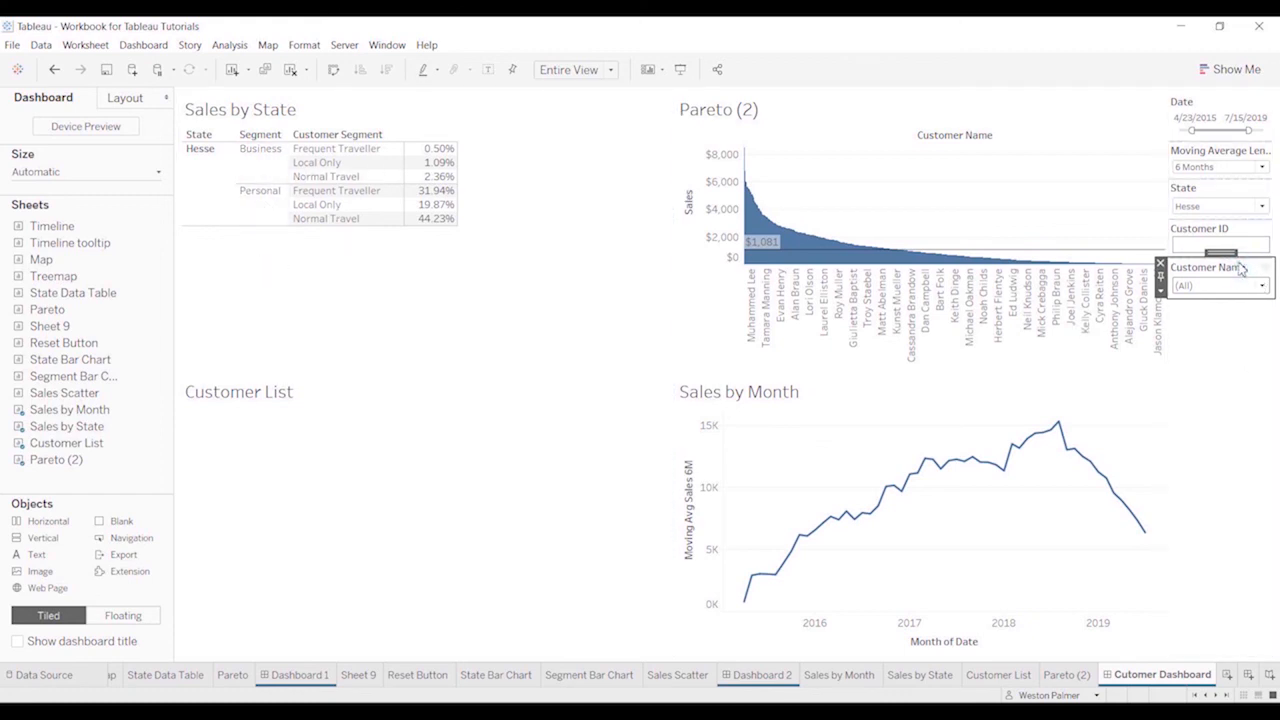
# Set the Customer Name filter to show Only Relevant Values
pyautogui.rightClick(1242, 270)
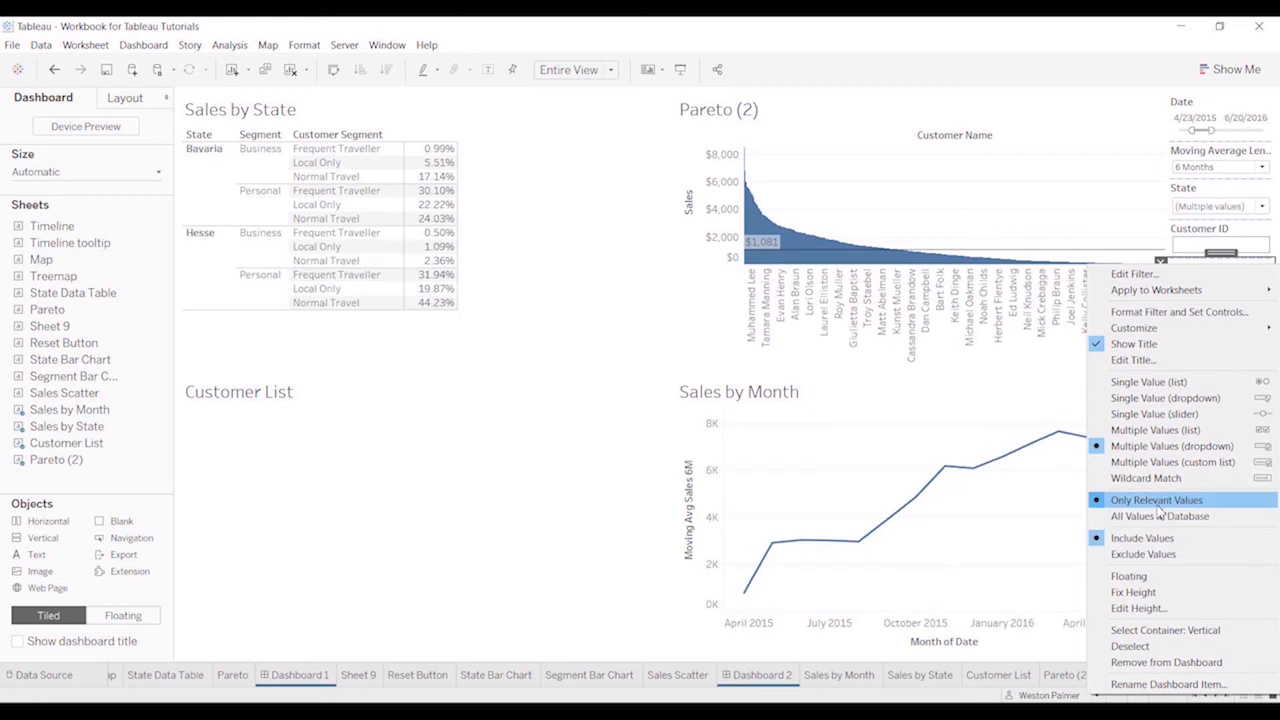
pyautogui.click(1157, 505)
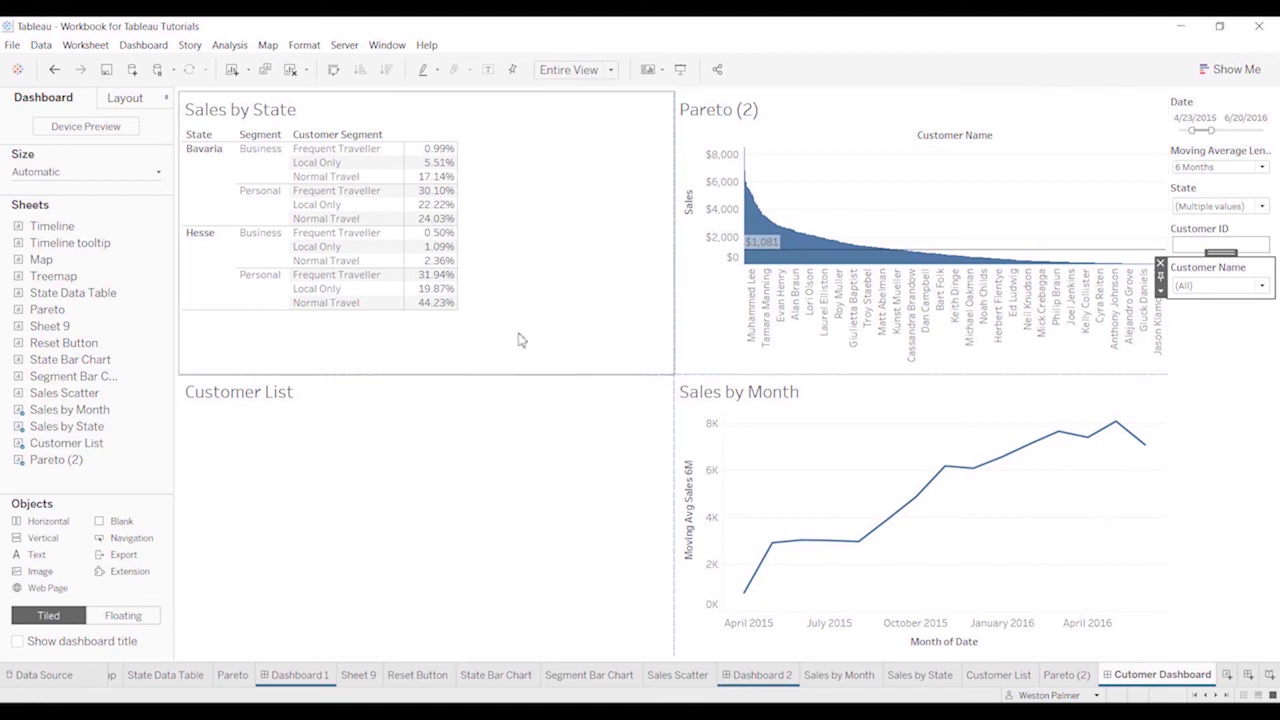
pyautogui.rightClick(1232, 264)
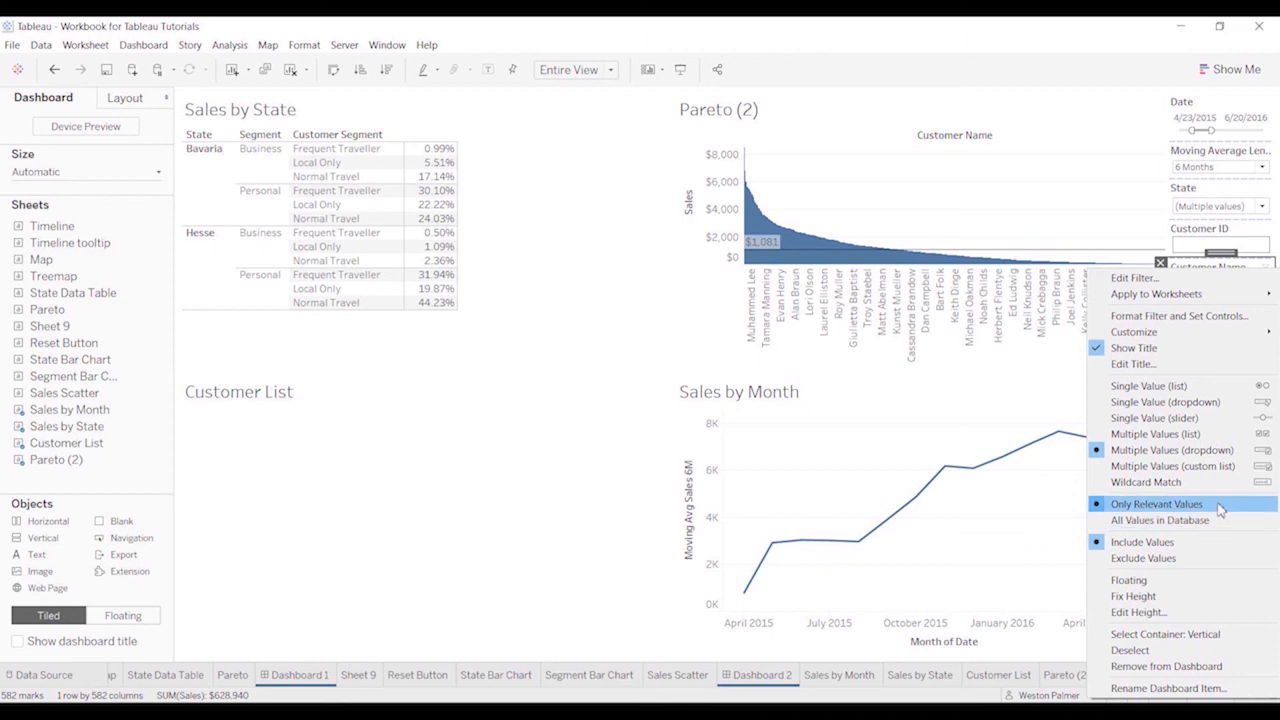
pyautogui.click(1220, 508)
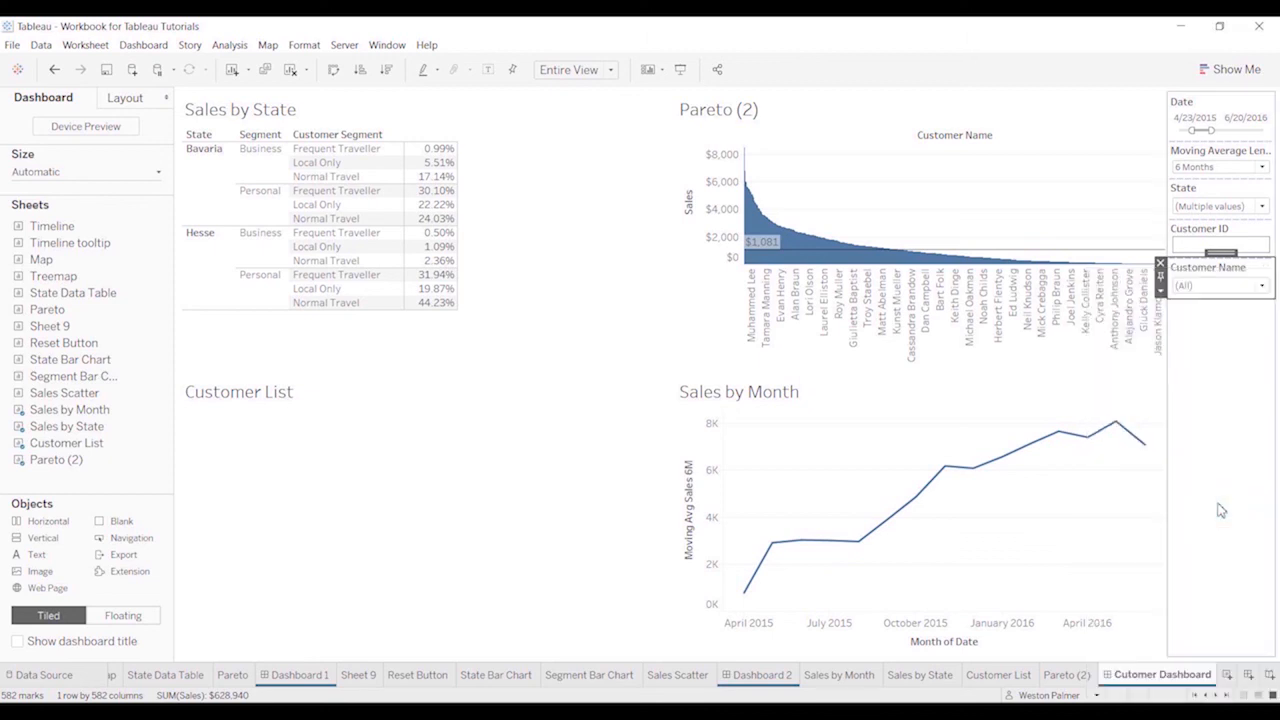